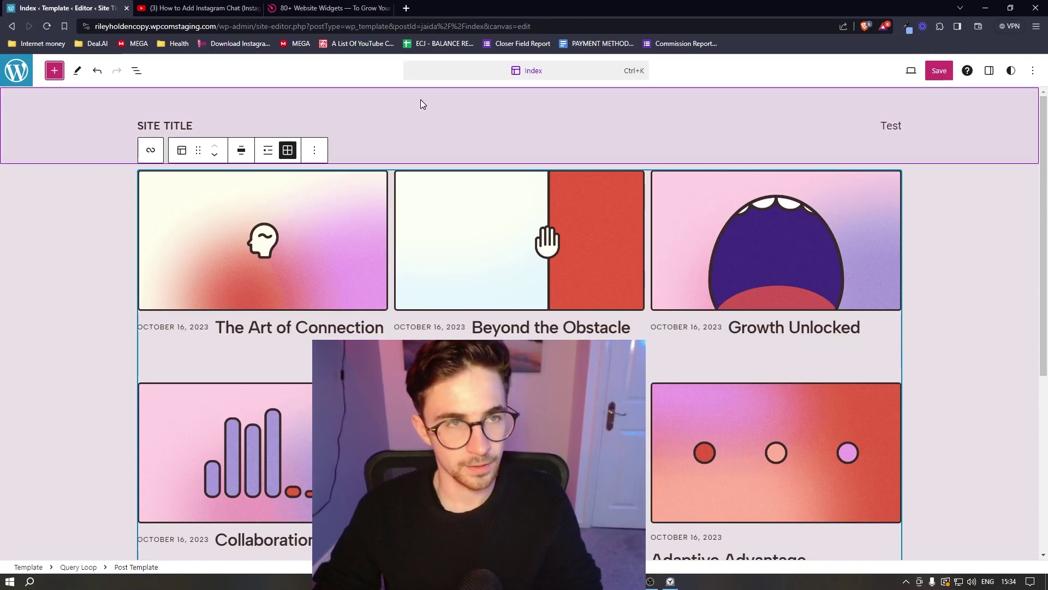
Follow the 'Sign up to Elfsight here' link in the YouTube tutorial's description.
{"action": "key", "text": "ctrl+Tab"}
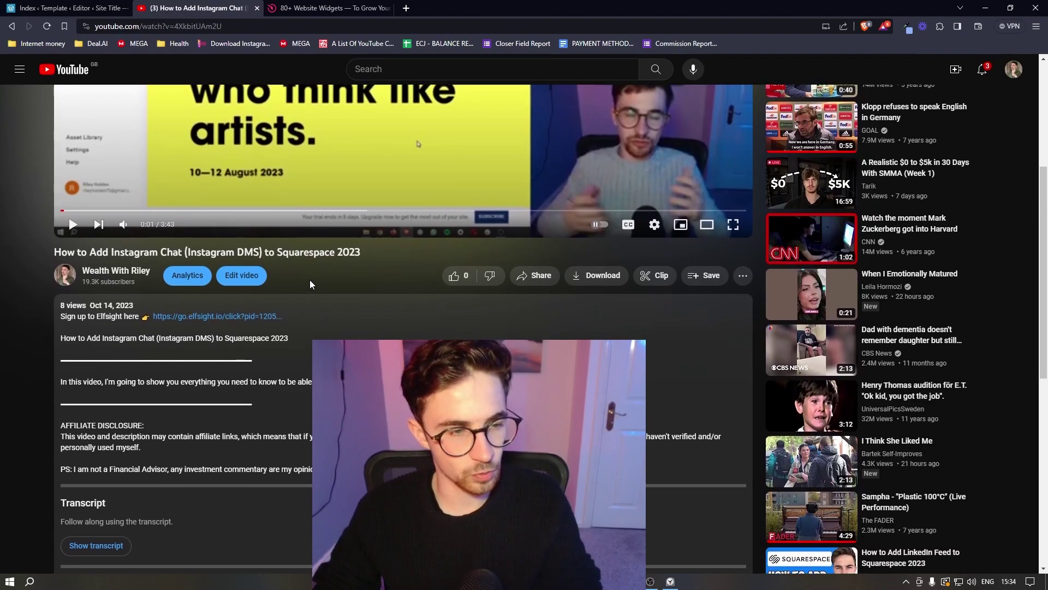
{"action": "left_click_drag", "start_coordinate": [60, 316], "coordinate": [292, 322]}
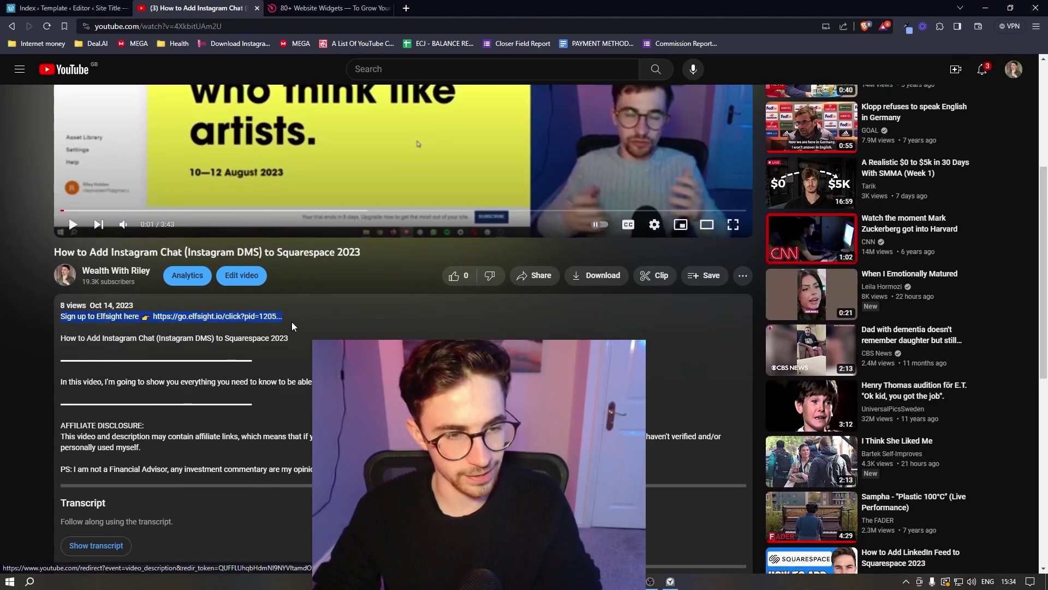
{"action": "left_click", "coordinate": [267, 343]}
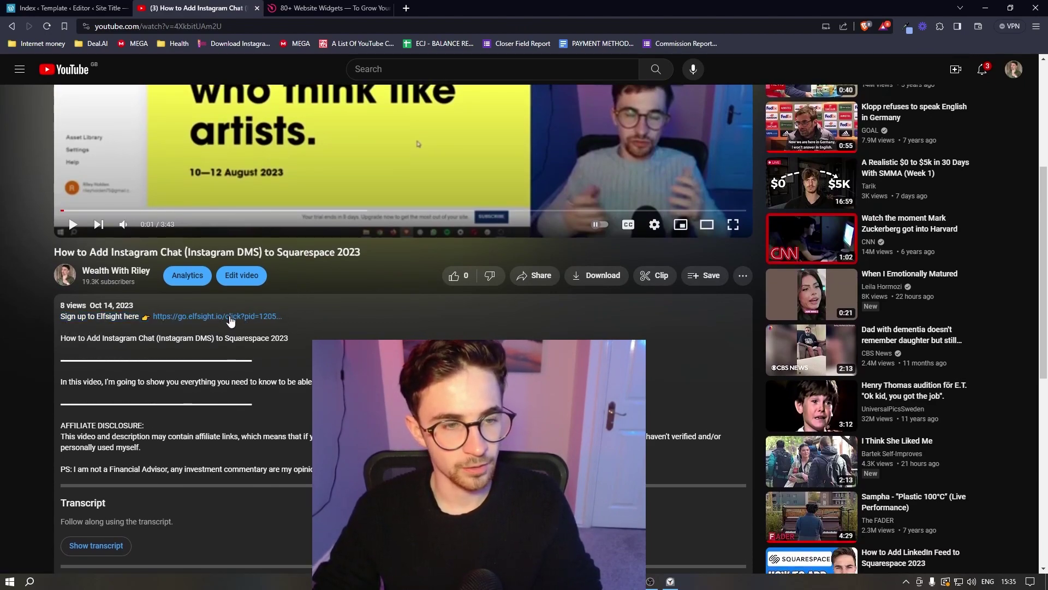
Flip between the Elfsight homepage and the WordPress site editor tabs.
{"action": "left_click", "coordinate": [327, 7]}
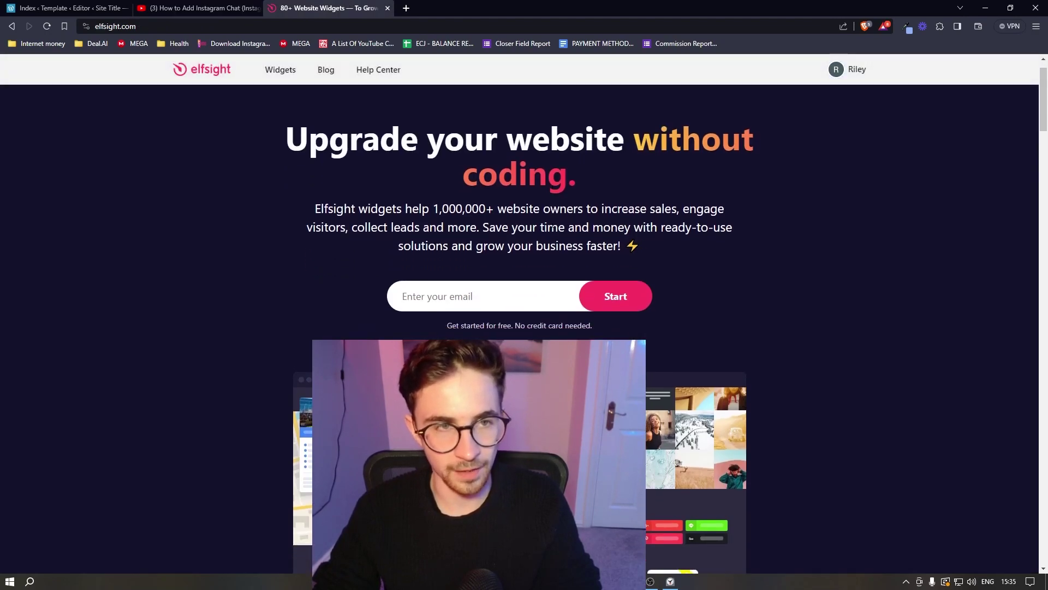
{"action": "scroll", "coordinate": [494, 84], "scroll_direction": "up", "scroll_amount": 1}
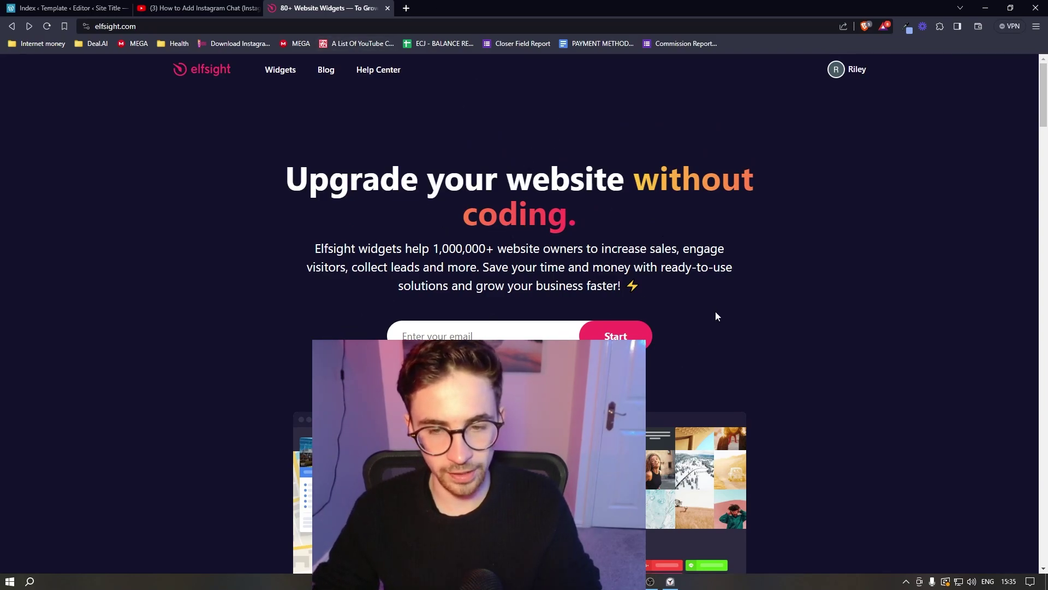
{"action": "left_click", "coordinate": [29, 5]}
{"action": "scroll", "coordinate": [453, 326], "scroll_direction": "down", "scroll_amount": 4}
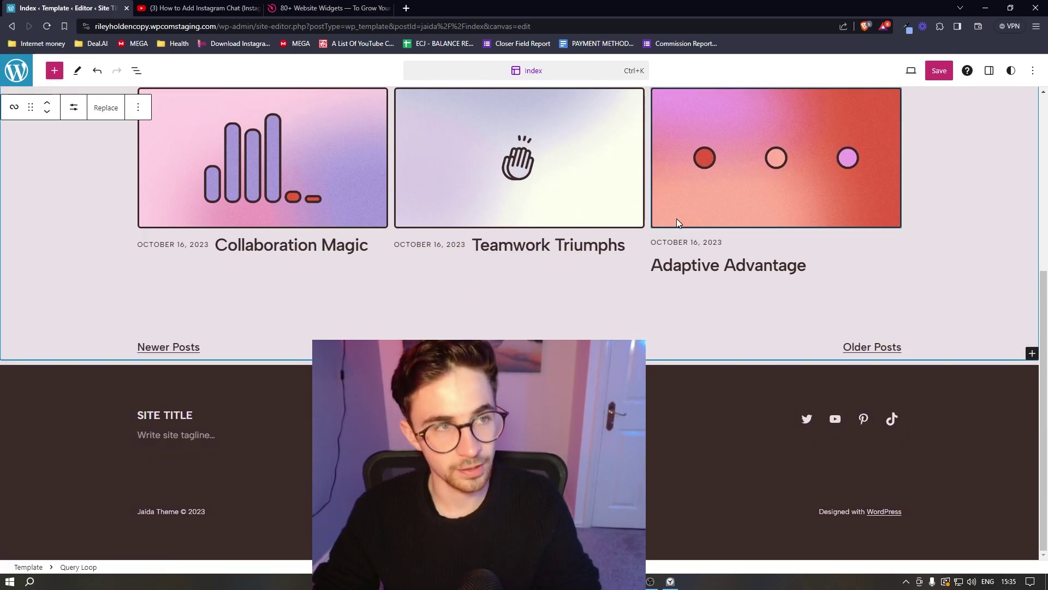
{"action": "left_click", "coordinate": [328, 8]}
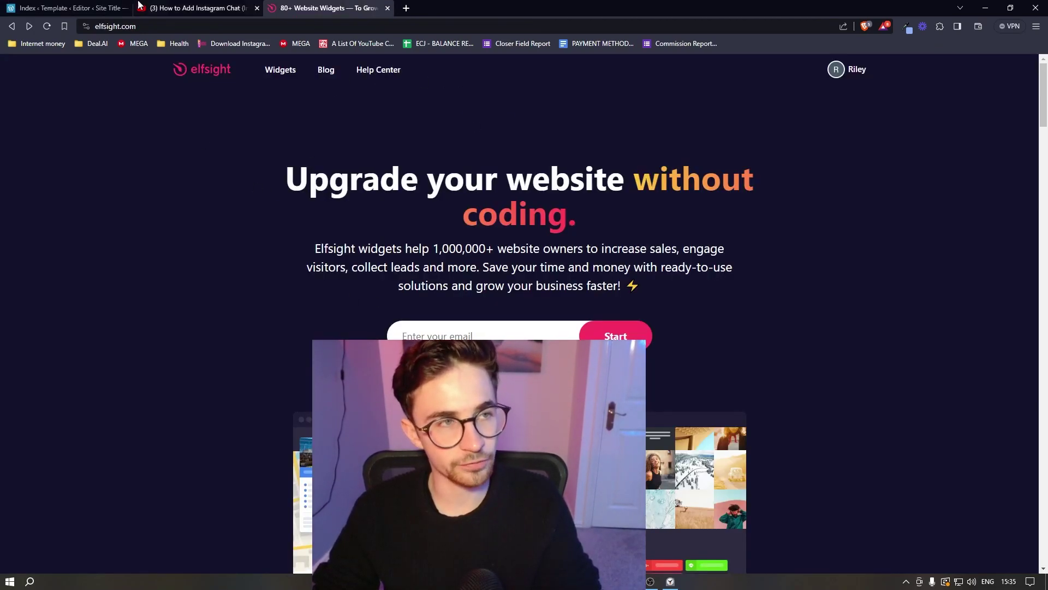
{"action": "key", "text": "ctrl+shift+Tab"}
{"action": "key", "text": "ctrl+shift+Tab"}
{"action": "scroll", "coordinate": [284, 172], "scroll_direction": "up", "scroll_amount": 5}
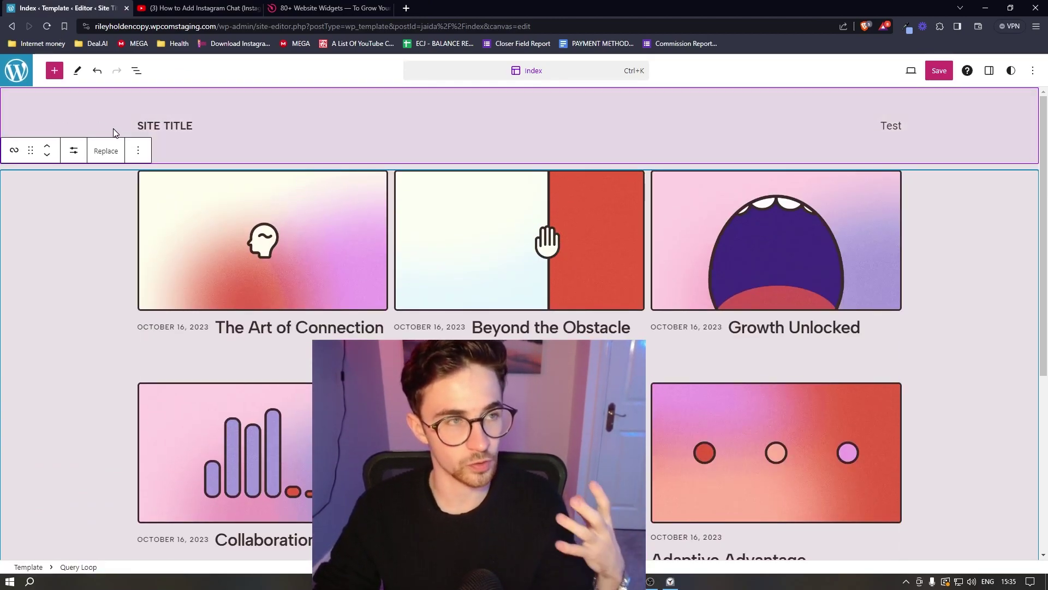
Return to the Elfsight homepage and focus the free sign-up email field.
{"action": "left_click", "coordinate": [327, 7]}
{"action": "left_click_drag", "start_coordinate": [446, 309], "coordinate": [604, 313]}
{"action": "left_click", "coordinate": [517, 280]}
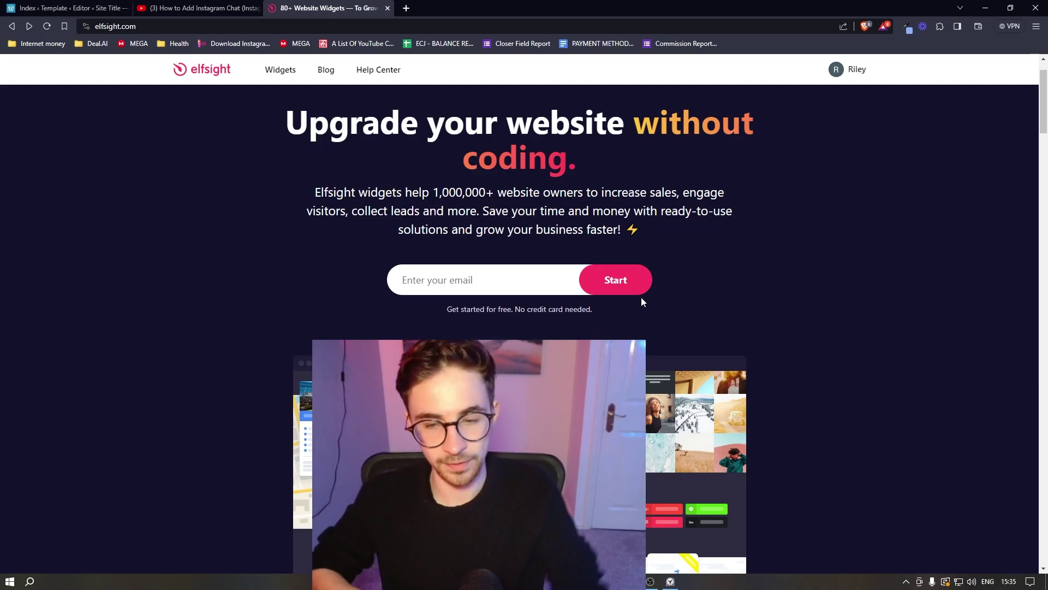
{"action": "scroll", "coordinate": [642, 299], "scroll_direction": "up", "scroll_amount": 1}
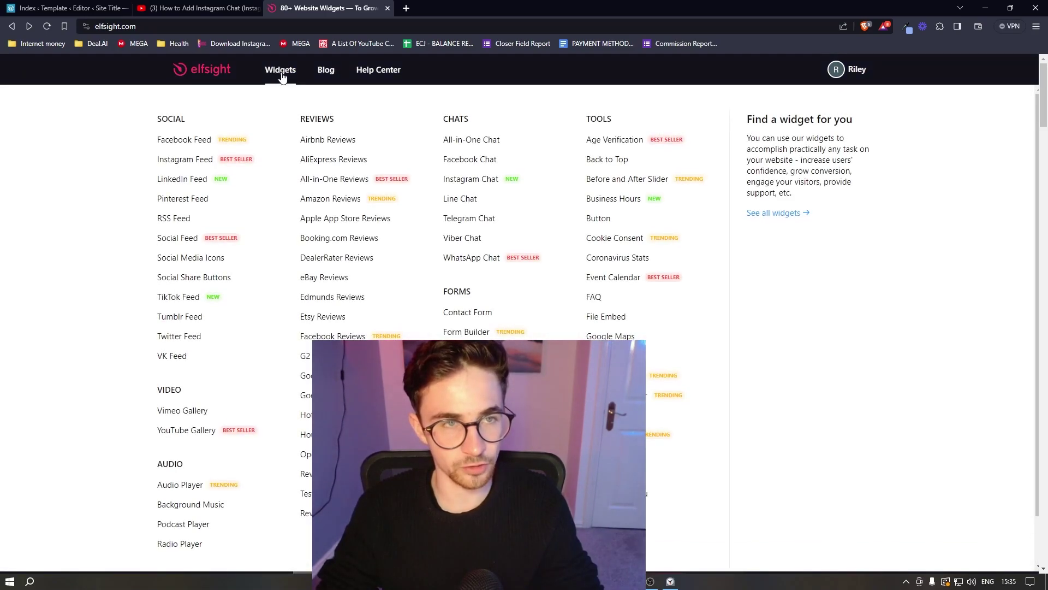
Go to the Elfsight widgets catalogue and scroll to the Explore our widgets section.
{"action": "left_click", "coordinate": [281, 72]}
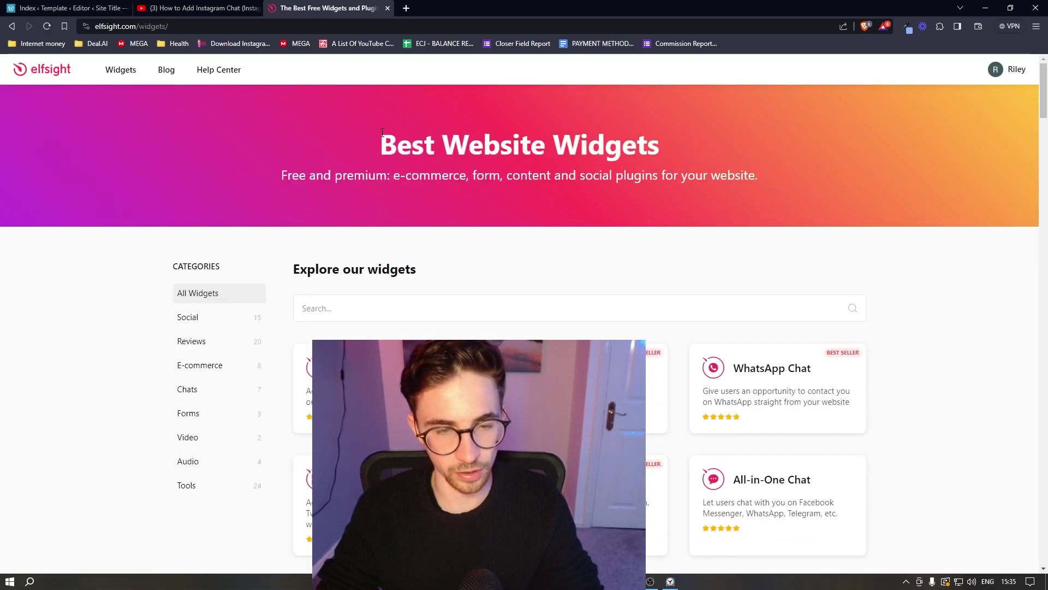
{"action": "scroll", "coordinate": [516, 273], "scroll_direction": "down", "scroll_amount": 1}
{"action": "left_click_drag", "start_coordinate": [292, 208], "coordinate": [413, 224]}
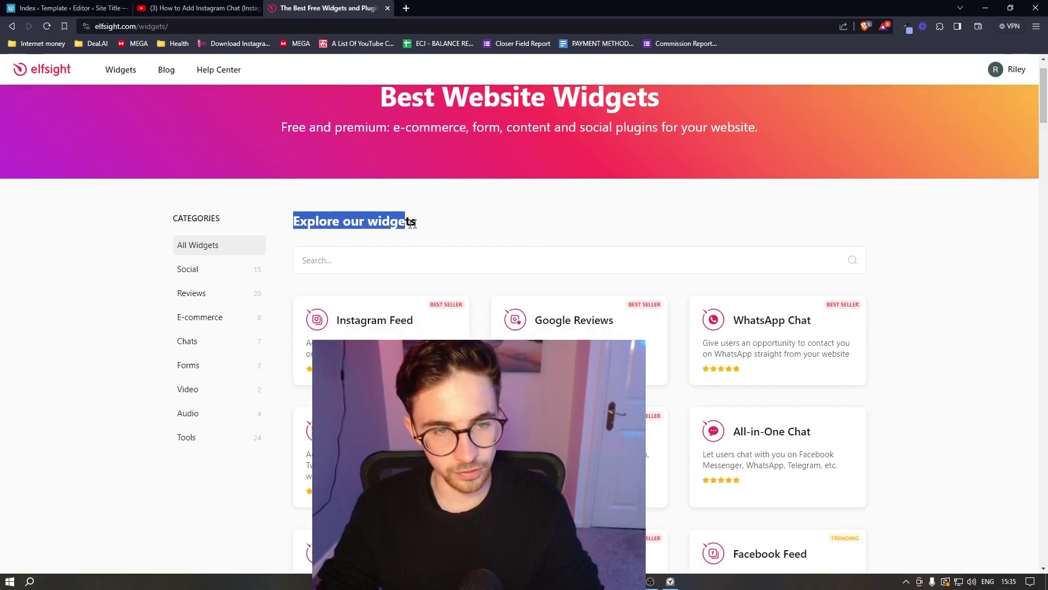
{"action": "left_click", "coordinate": [467, 227]}
{"action": "scroll", "coordinate": [468, 223], "scroll_direction": "down", "scroll_amount": 1}
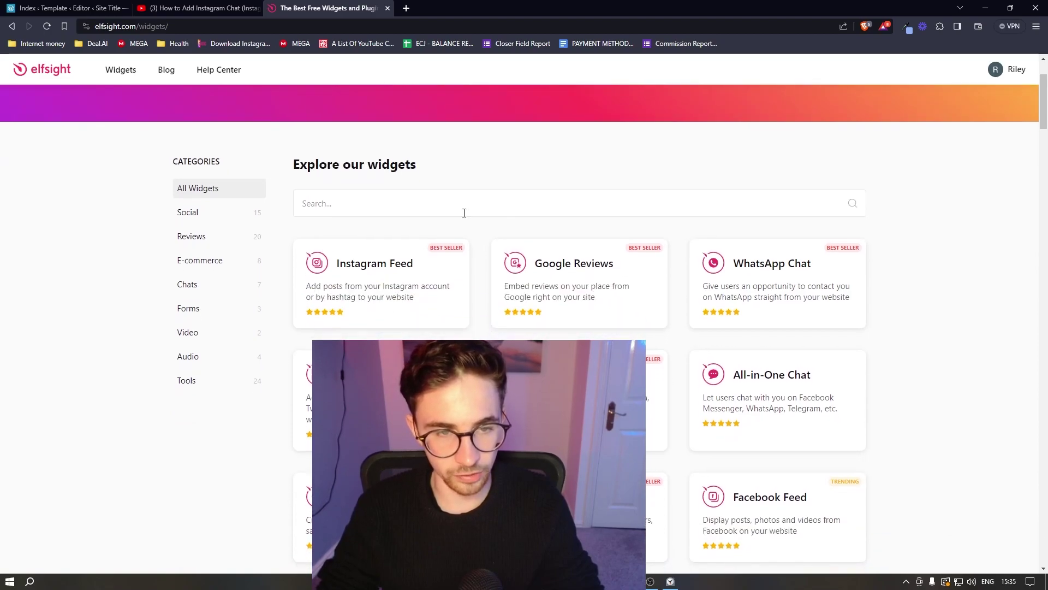
Search the catalogue for 'visitor counter', correcting the misspelled 'vistor'.
{"action": "left_click", "coordinate": [342, 209]}
{"action": "type", "text": "vist"}
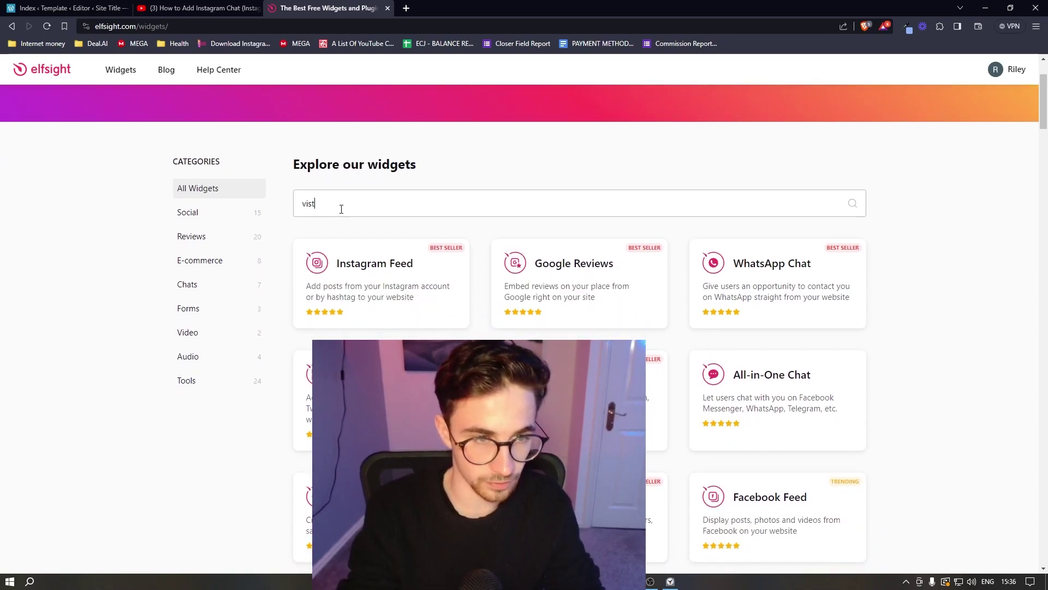
{"action": "type", "text": "or coun"}
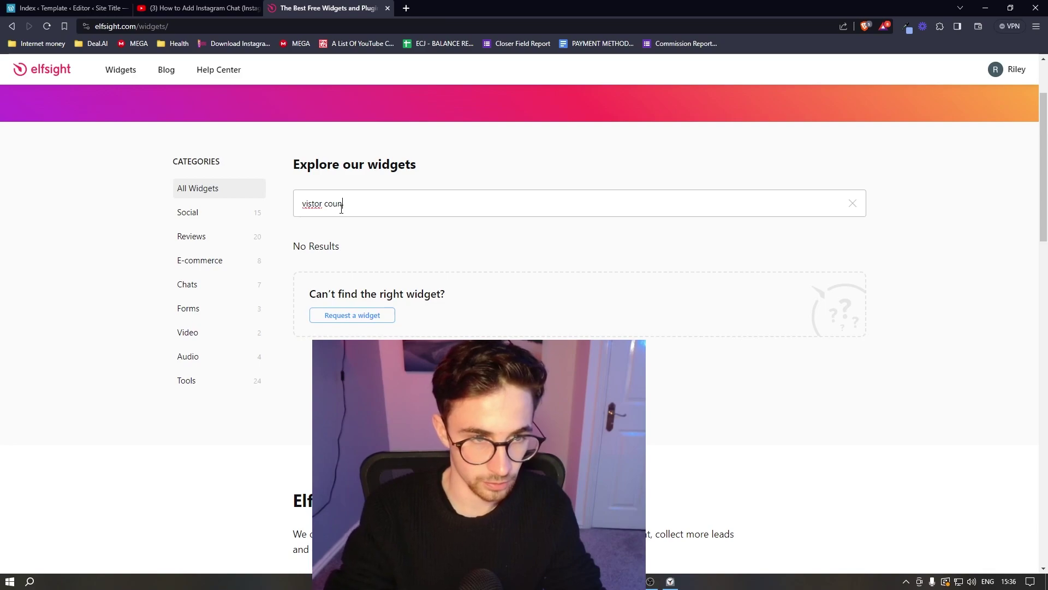
{"action": "type", "text": "ter"}
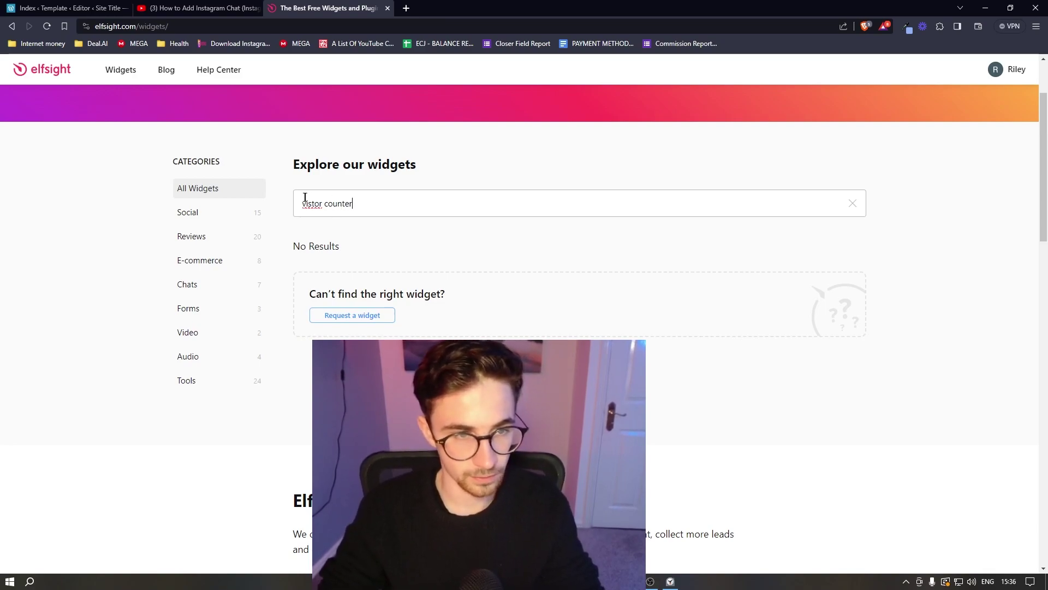
{"action": "left_click", "coordinate": [312, 203]}
{"action": "type", "text": "i"}
{"action": "left_click", "coordinate": [393, 196]}
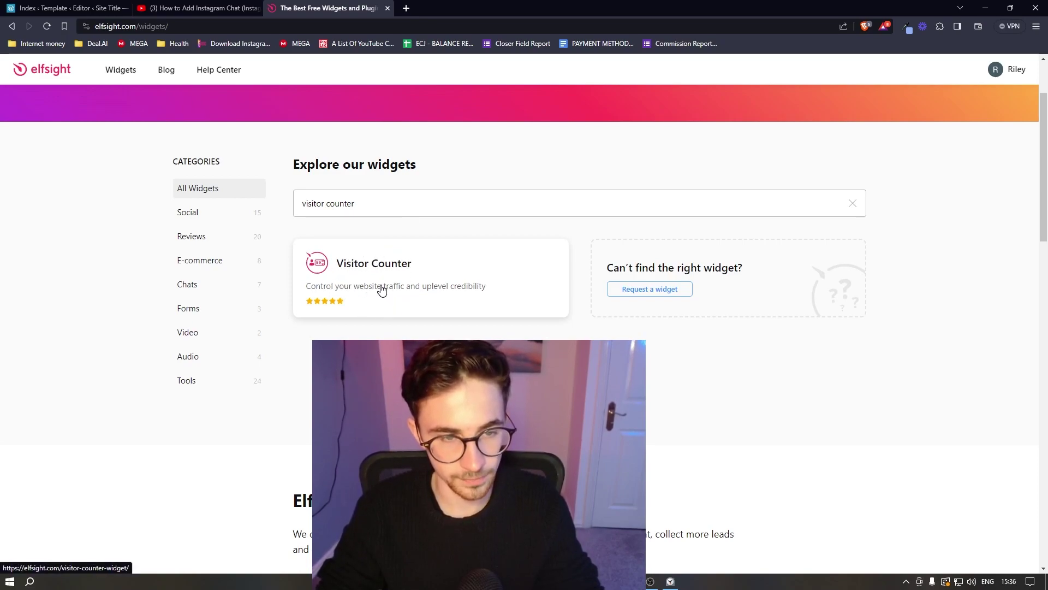
On the Visitor Counter page, preview the Counter Mini, Detail, Vertical, Daily and Inline templates.
{"action": "left_click", "coordinate": [421, 281]}
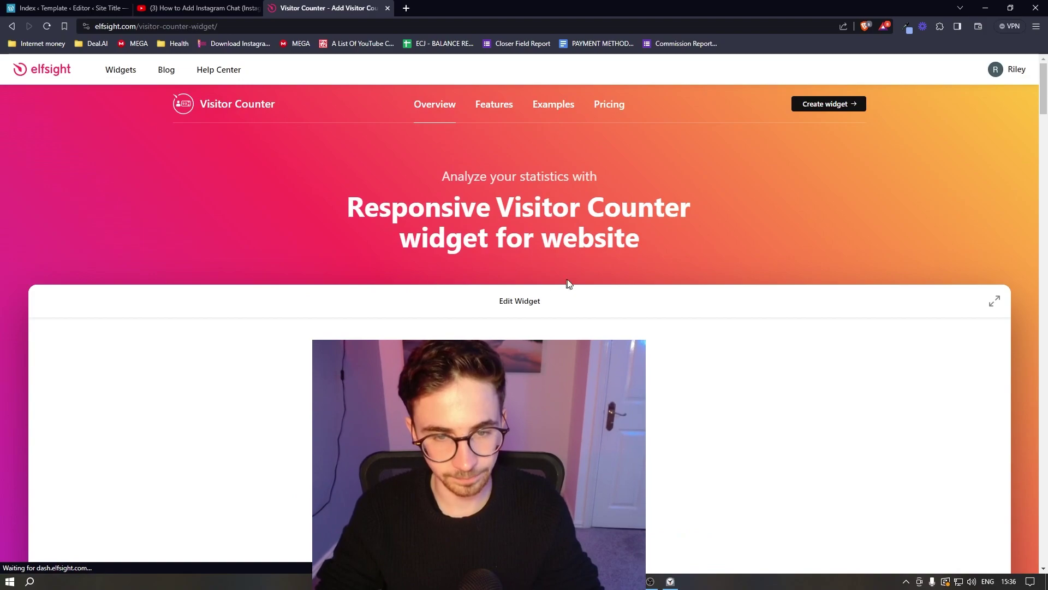
{"action": "scroll", "coordinate": [569, 280], "scroll_direction": "down", "scroll_amount": 3}
{"action": "left_click", "coordinate": [189, 210]}
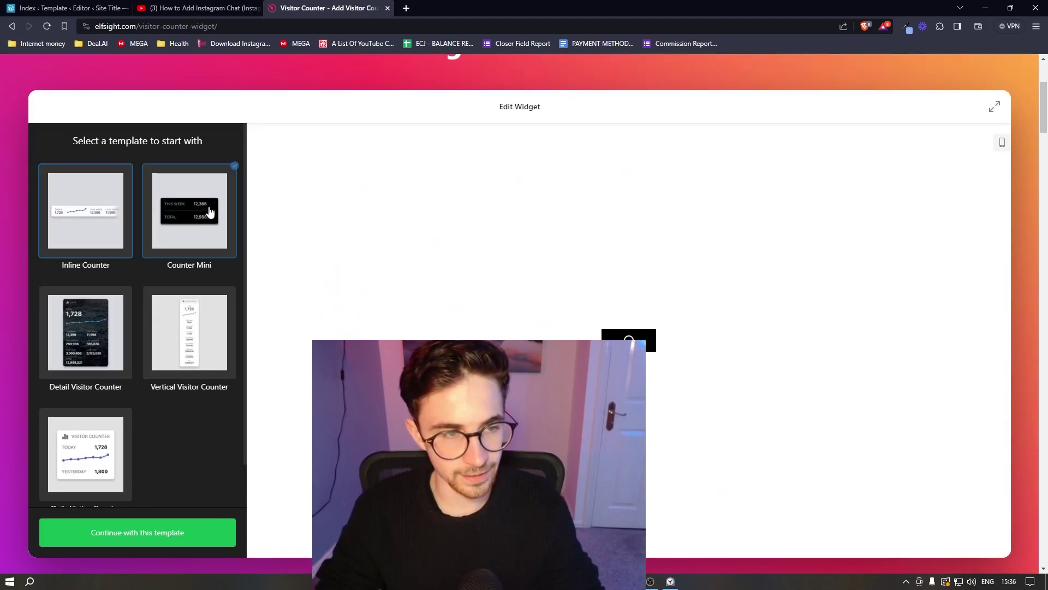
{"action": "left_click", "coordinate": [112, 311]}
{"action": "left_click", "coordinate": [163, 327]}
{"action": "left_click", "coordinate": [70, 431]}
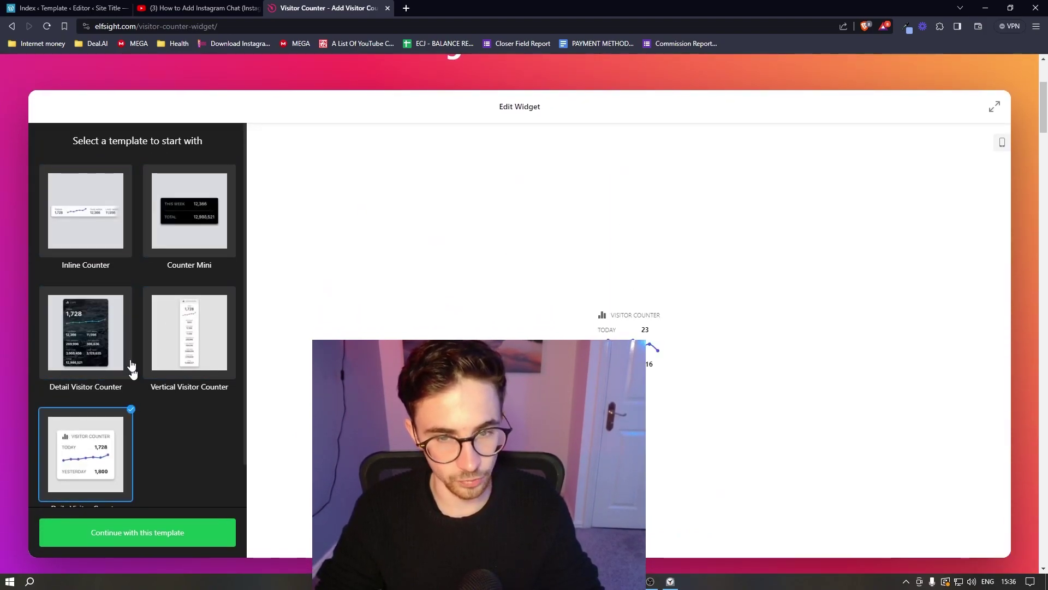
{"action": "left_click", "coordinate": [117, 355]}
{"action": "left_click", "coordinate": [73, 251]}
{"action": "left_click", "coordinate": [186, 232]}
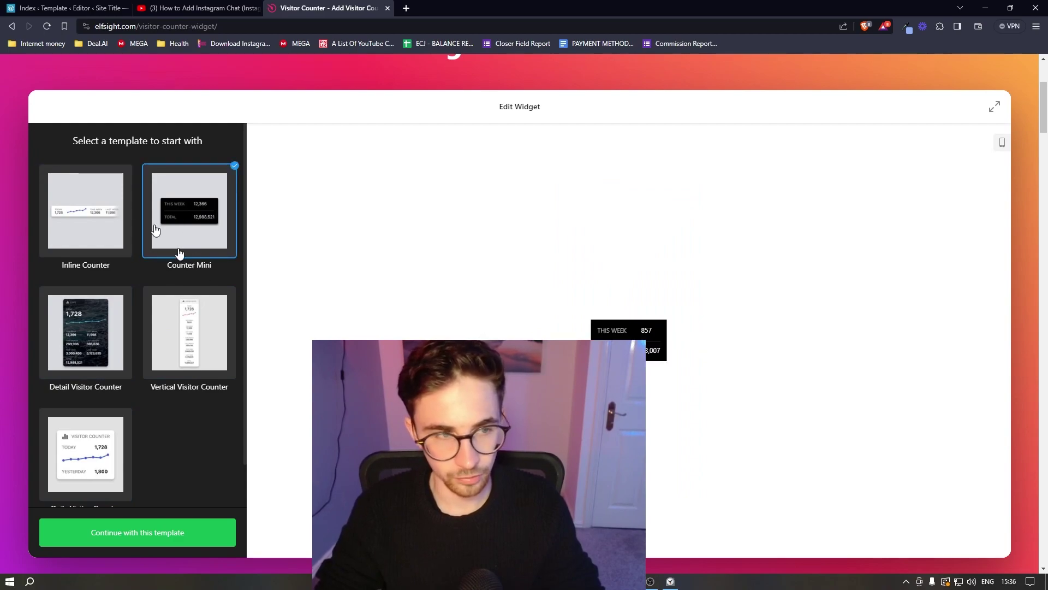
Choose the Inline Counter template and continue with it.
{"action": "left_click", "coordinate": [86, 202]}
{"action": "scroll", "coordinate": [131, 273], "scroll_direction": "down", "scroll_amount": 1}
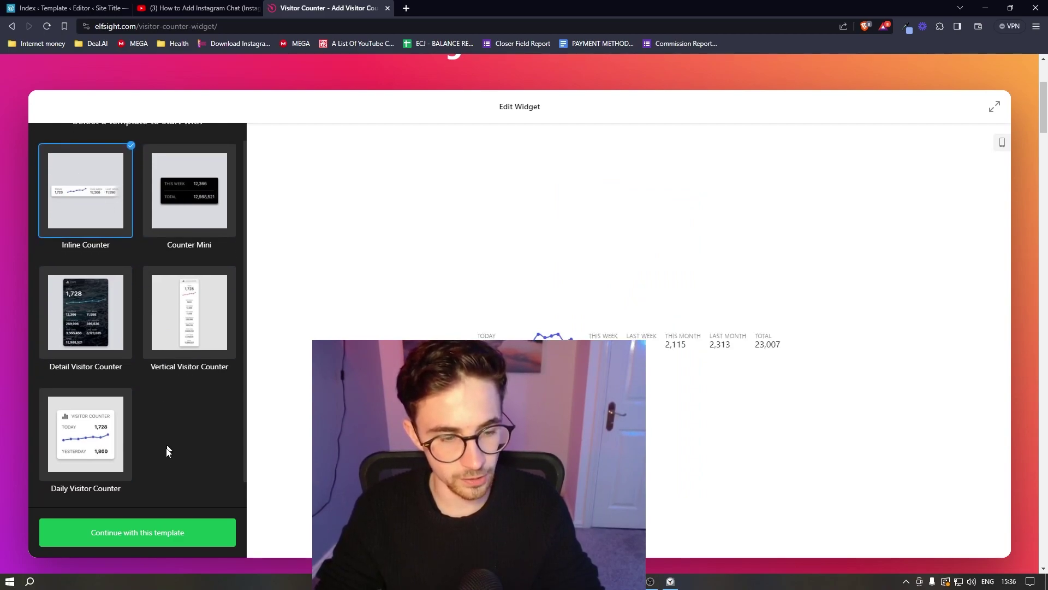
{"action": "left_click", "coordinate": [156, 535]}
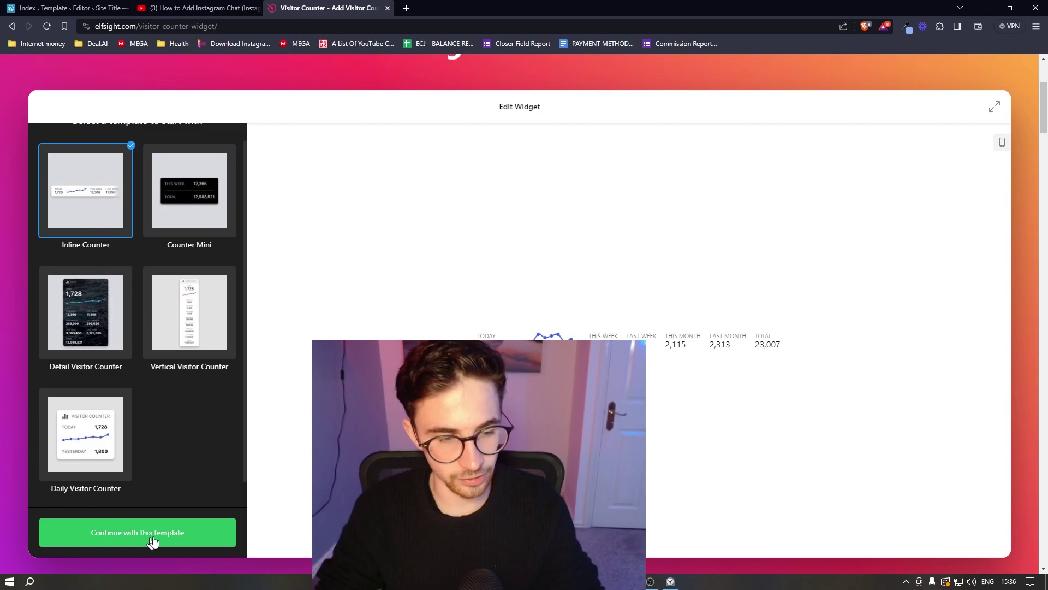
Style the widget: Large size, dark colour scheme, red graph and rounded corners.
{"action": "left_click", "coordinate": [127, 540]}
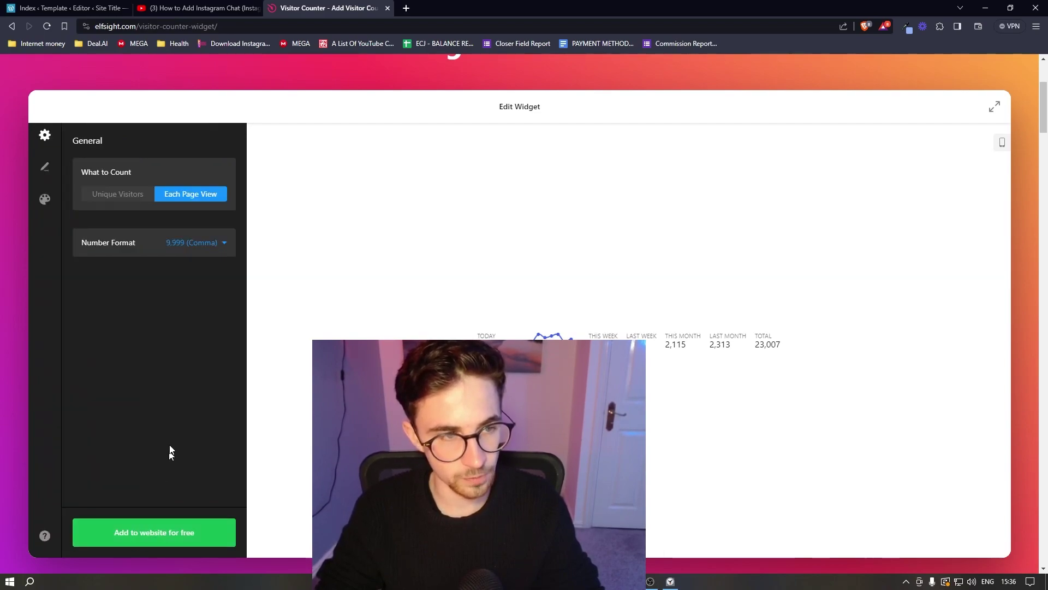
{"action": "left_click", "coordinate": [46, 201]}
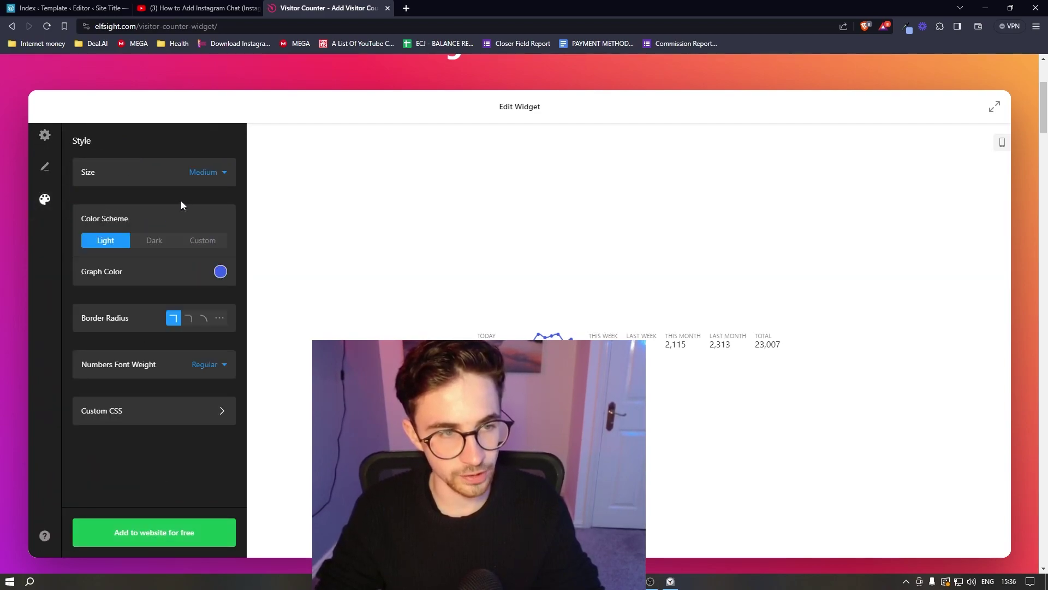
{"action": "left_click", "coordinate": [211, 172]}
{"action": "left_click", "coordinate": [198, 232]}
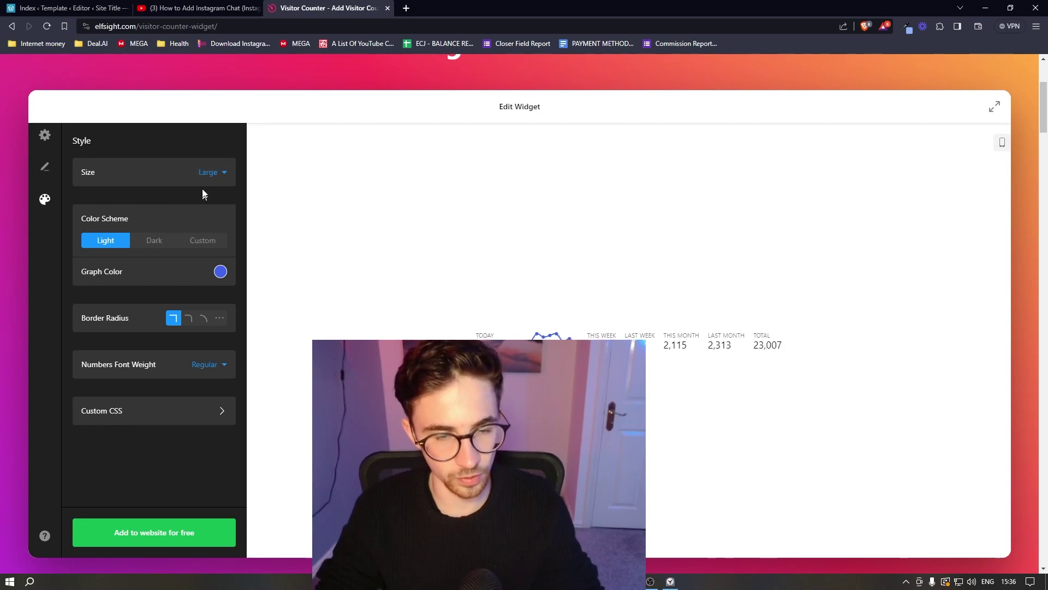
{"action": "left_click", "coordinate": [154, 242]}
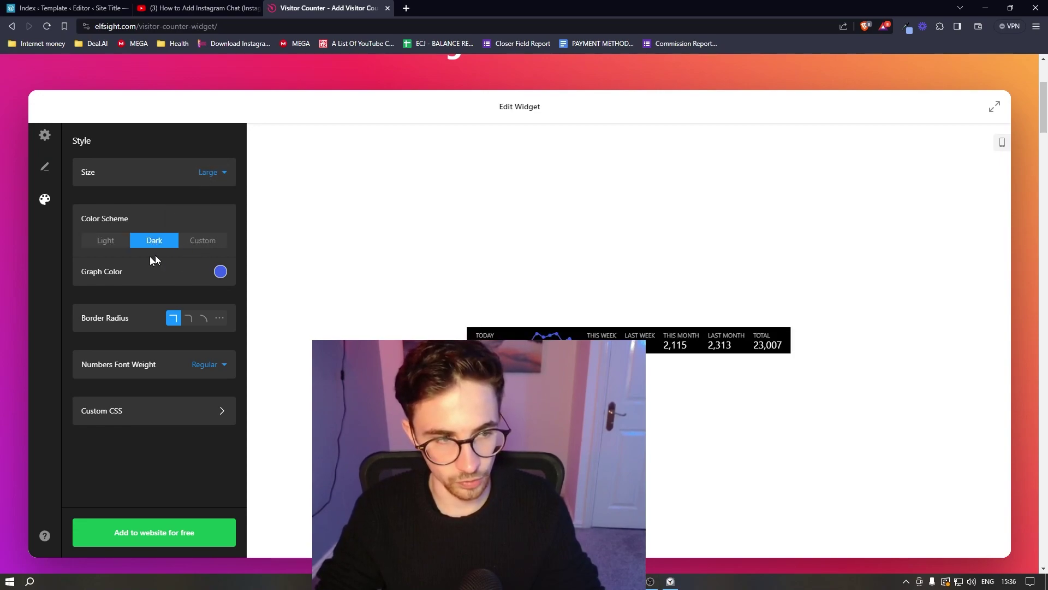
{"action": "left_click", "coordinate": [220, 272]}
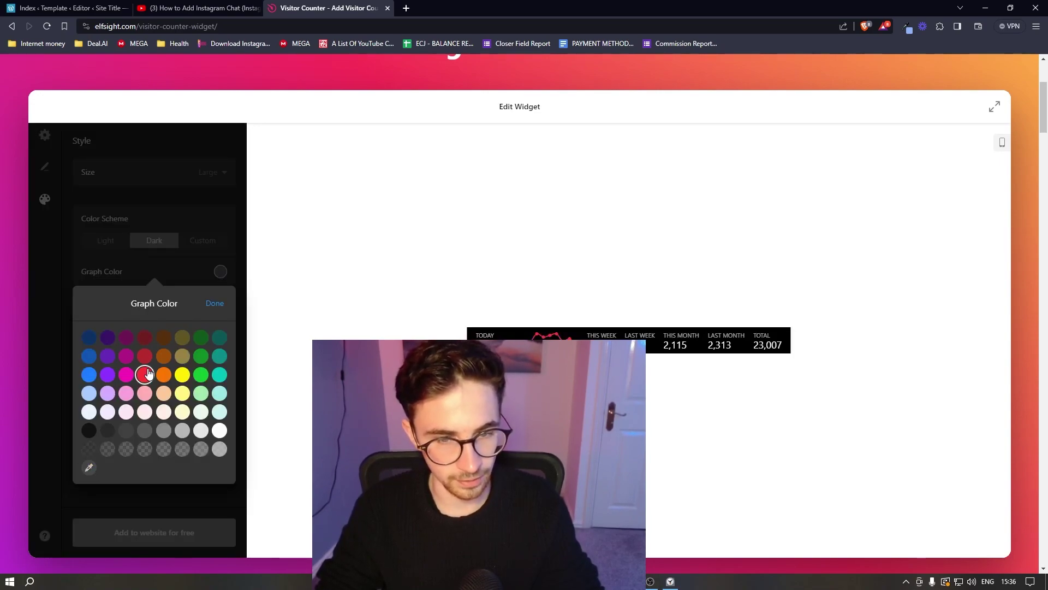
{"action": "left_click", "coordinate": [227, 209]}
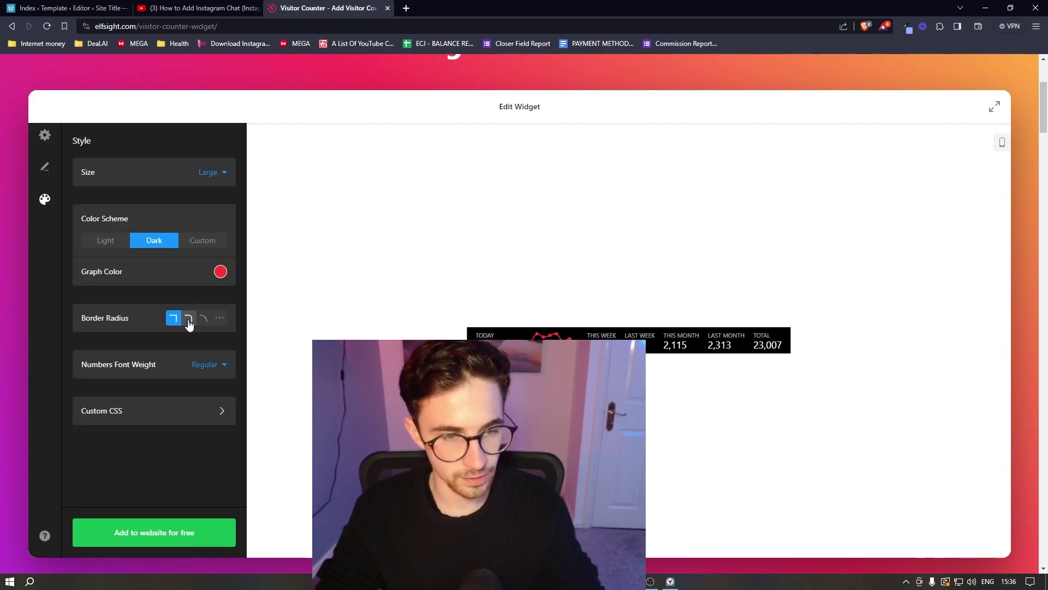
{"action": "left_click", "coordinate": [184, 322]}
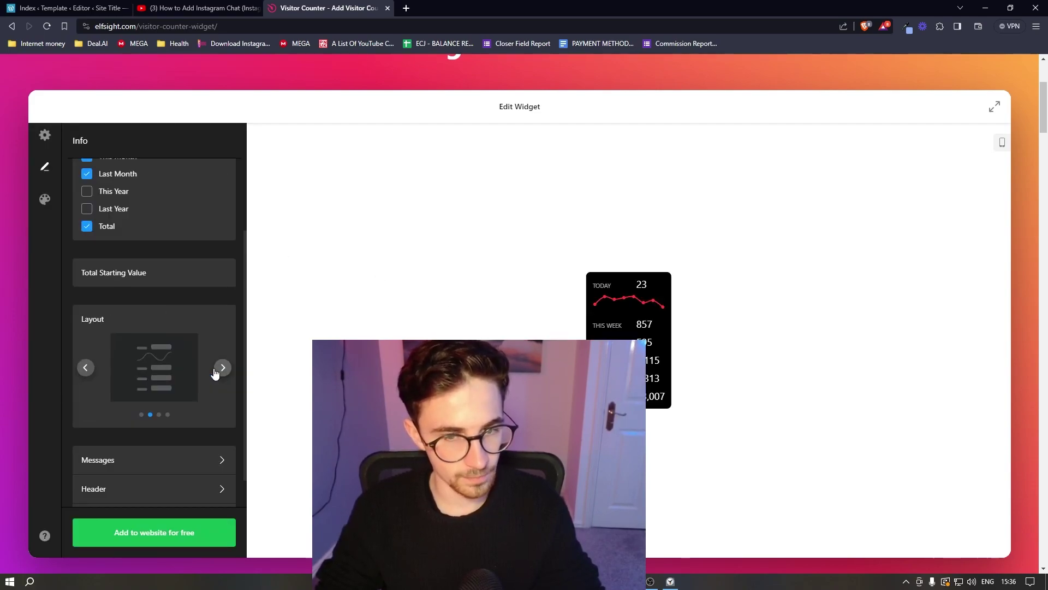
Cycle the counter to a vertical layout and add yesterday's visitor count to the info shown.
{"action": "left_click", "coordinate": [221, 368]}
{"action": "left_click", "coordinate": [221, 368]}
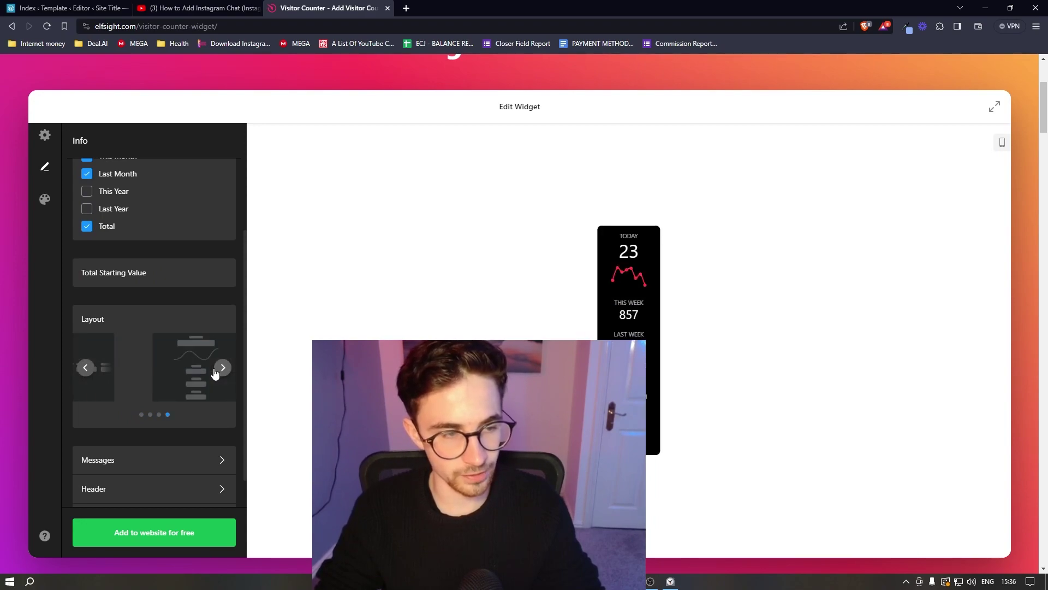
{"action": "left_click", "coordinate": [221, 368]}
{"action": "scroll", "coordinate": [213, 372], "scroll_direction": "up", "scroll_amount": 2}
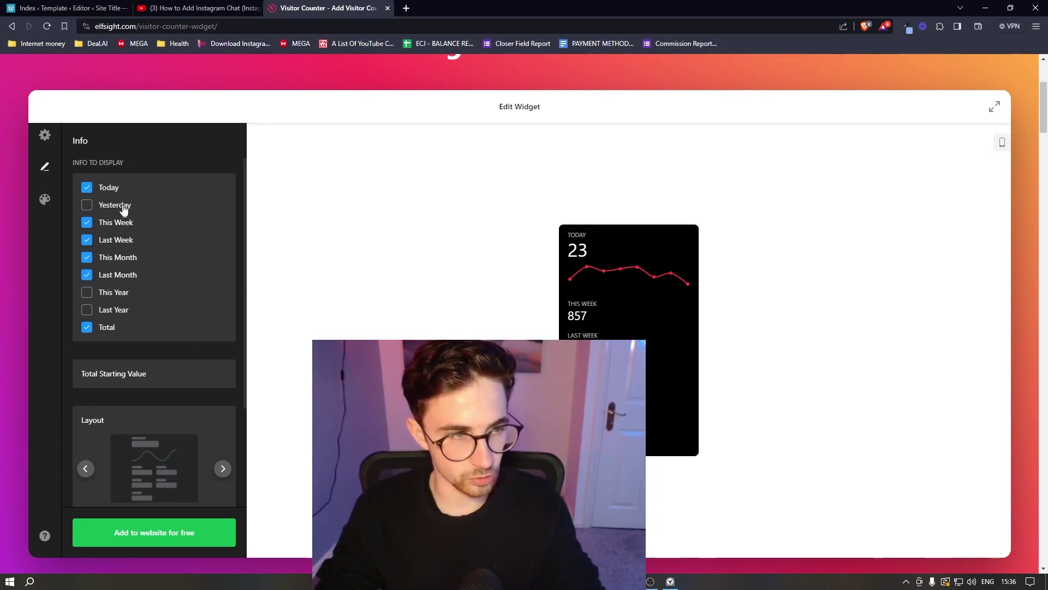
{"action": "left_click", "coordinate": [120, 208]}
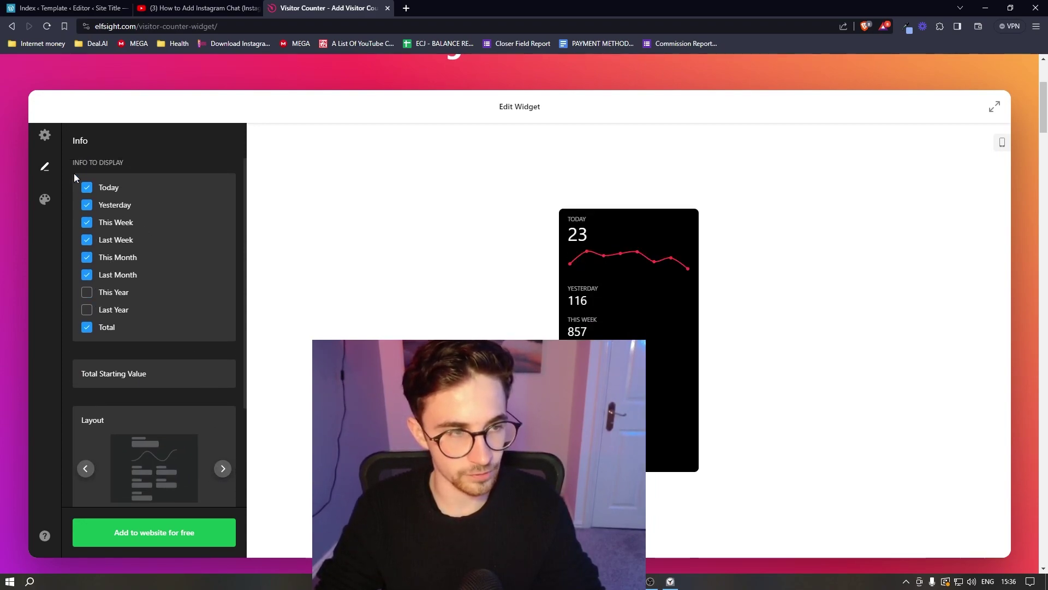
{"action": "left_click", "coordinate": [44, 135]}
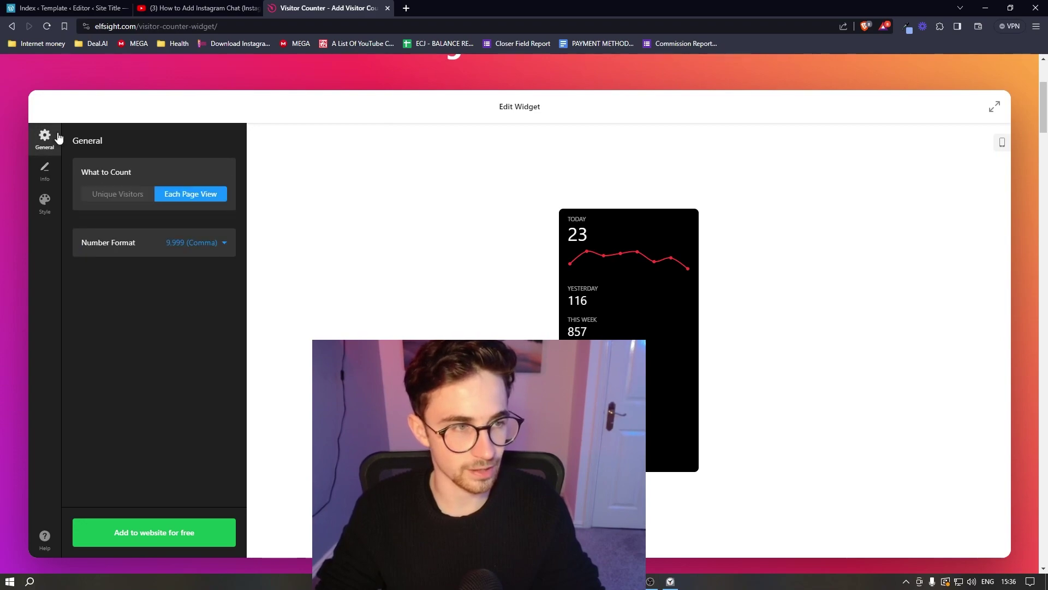
Count Unique Visitors, keep the 9,999 (Comma) number format, and add the widget to a website.
{"action": "left_click", "coordinate": [113, 195]}
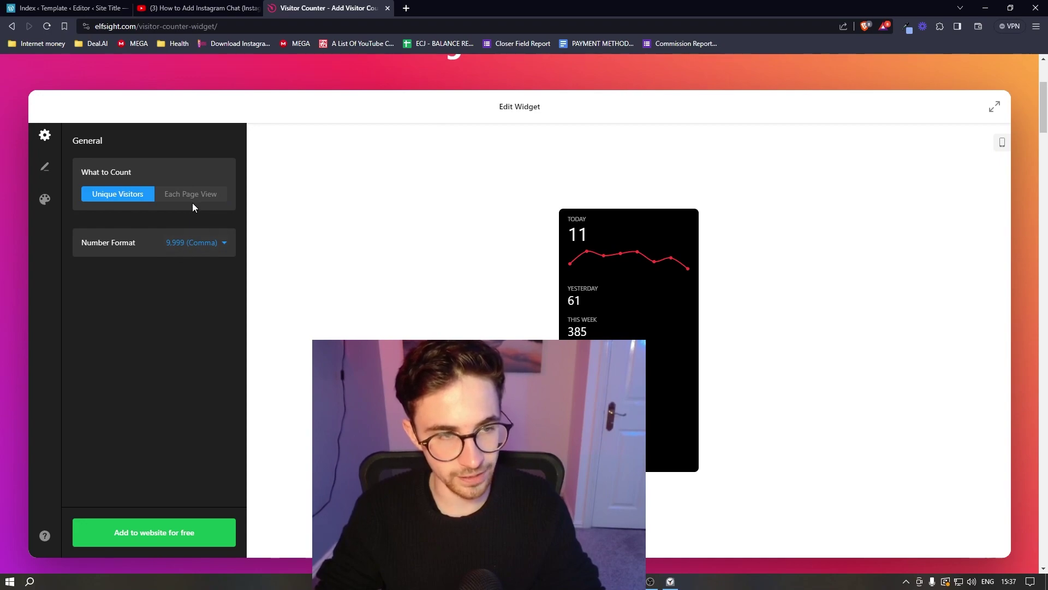
{"action": "left_click", "coordinate": [195, 198]}
{"action": "left_click", "coordinate": [127, 194]}
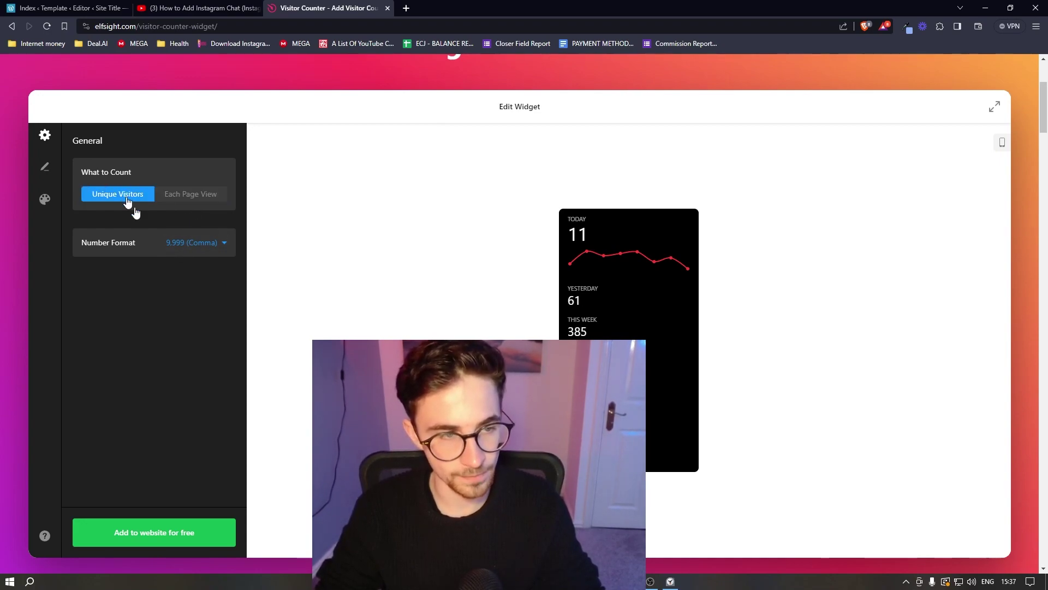
{"action": "left_click", "coordinate": [183, 253]}
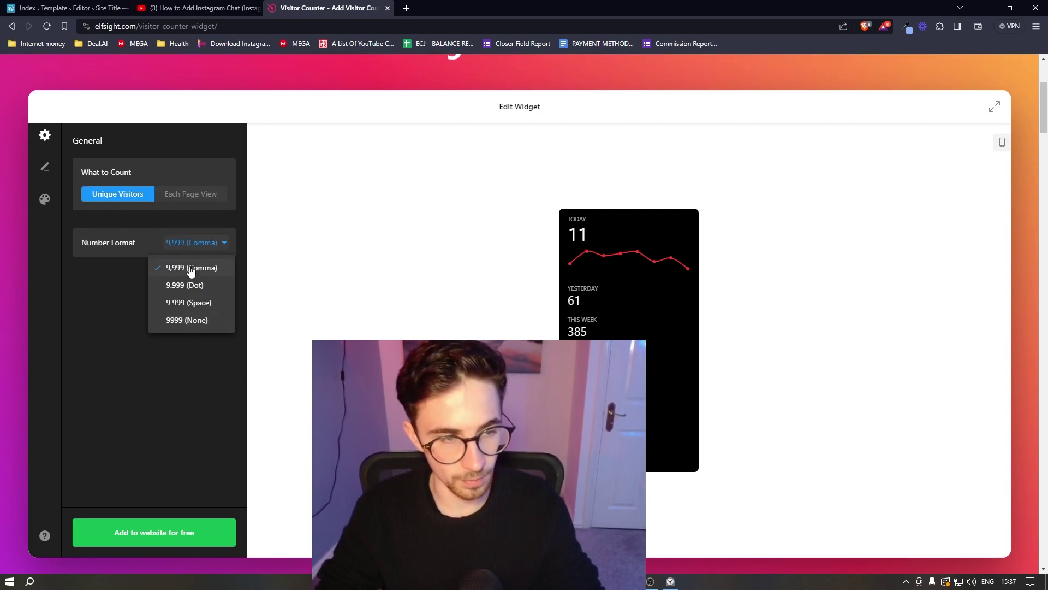
{"action": "left_click", "coordinate": [135, 309]}
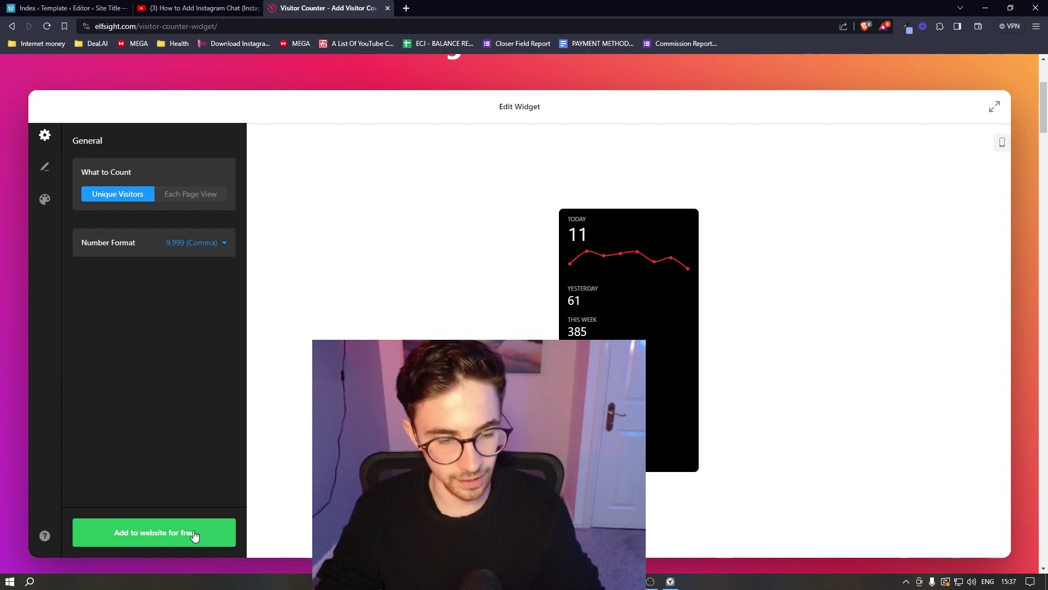
{"action": "left_click", "coordinate": [148, 538]}
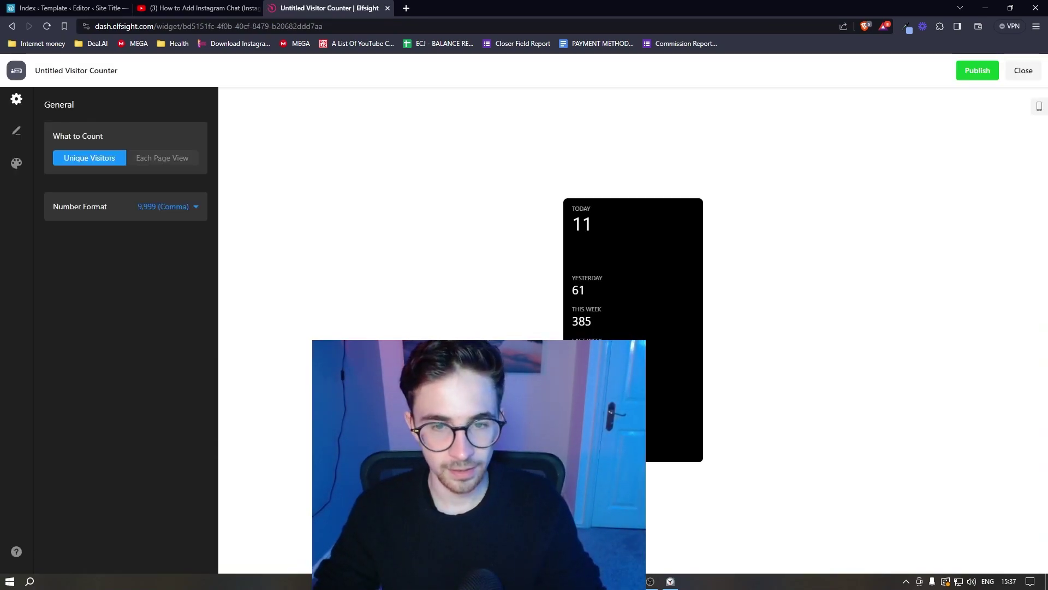
Publish the widget and compare the Basic, Pro and Premium plans' view limits on the Pricing page.
{"action": "left_click", "coordinate": [983, 74]}
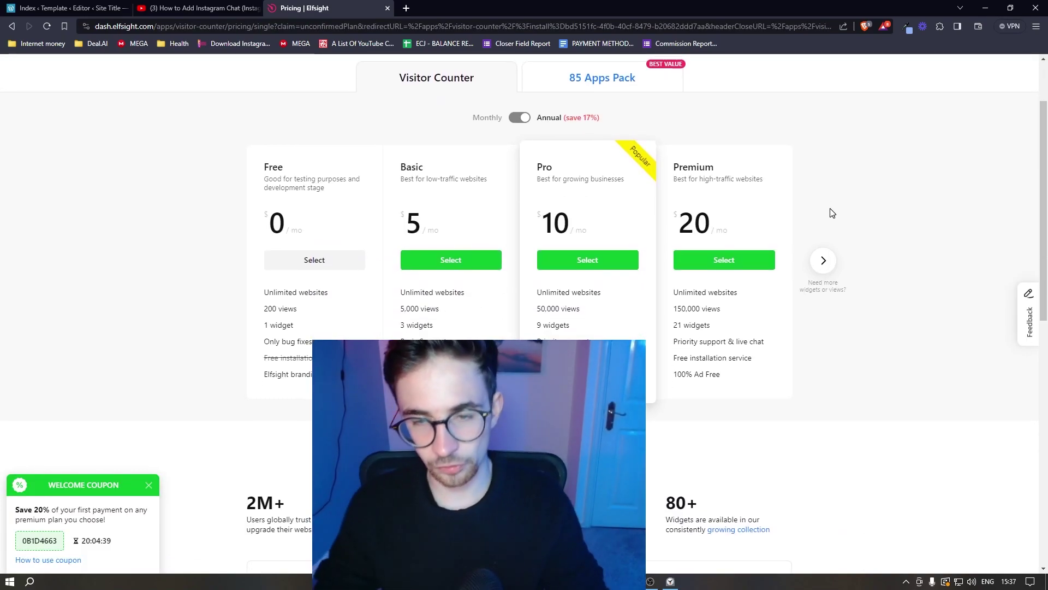
{"action": "double_click", "coordinate": [681, 308]}
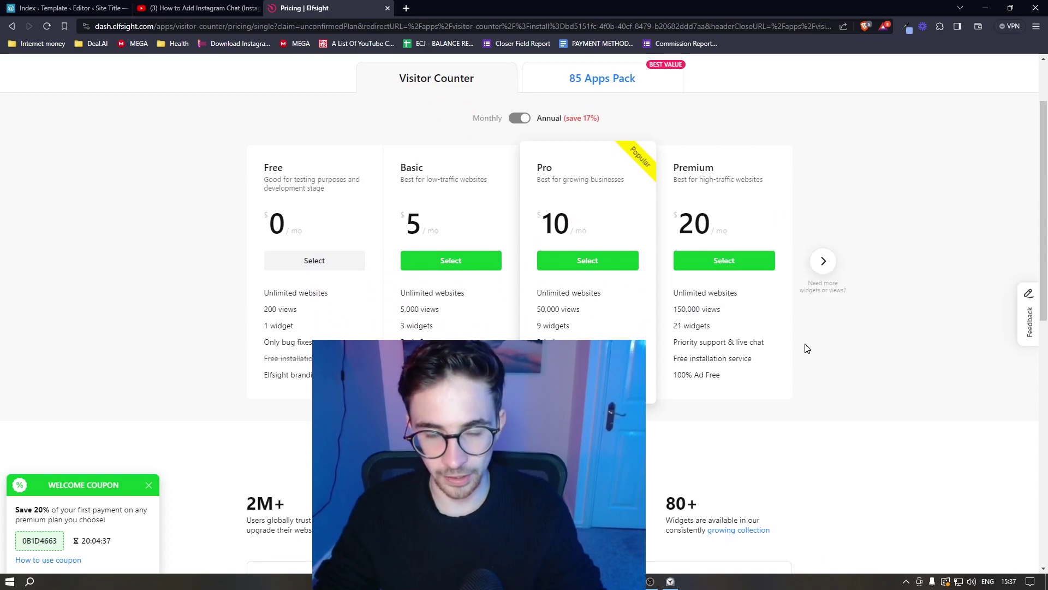
{"action": "double_click", "coordinate": [686, 309]}
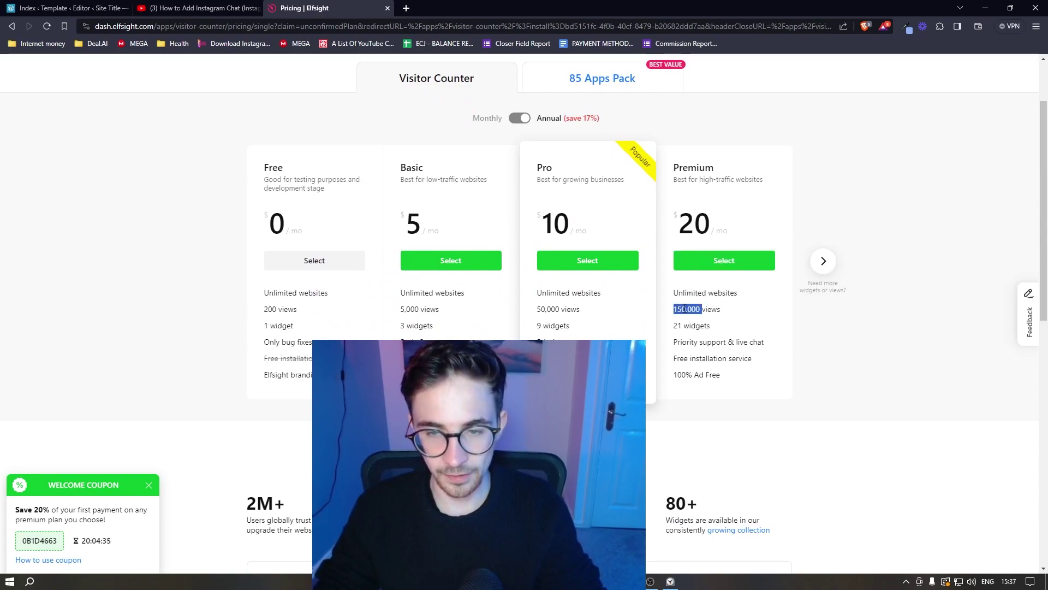
{"action": "double_click", "coordinate": [553, 309]}
{"action": "double_click", "coordinate": [405, 308]}
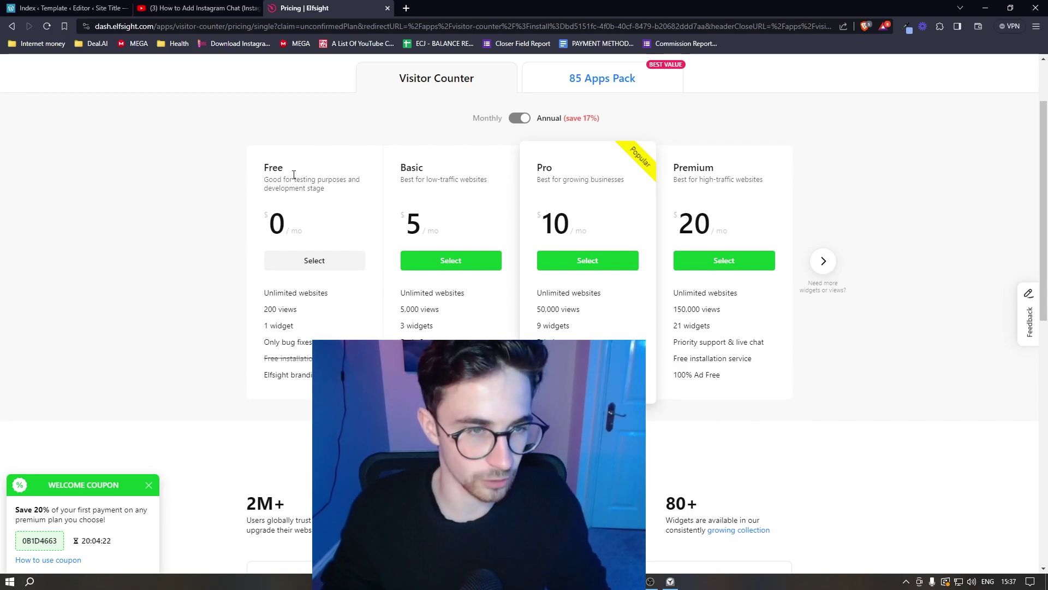
Choose the Free plan and copy the two-line embed code from the Embed Code dialog.
{"action": "left_click", "coordinate": [311, 258]}
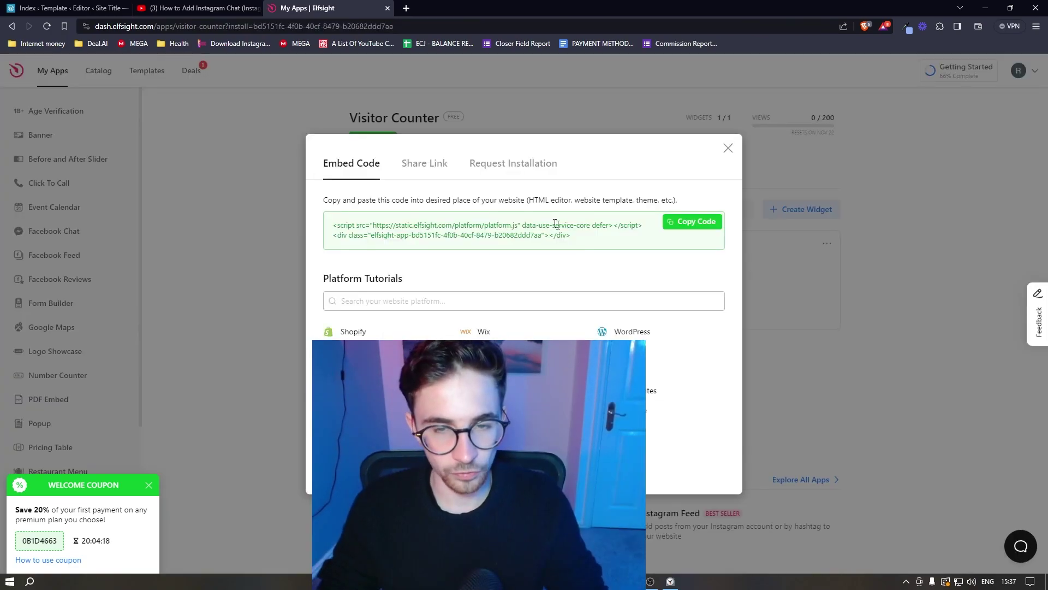
{"action": "left_click_drag", "start_coordinate": [590, 237], "coordinate": [332, 225]}
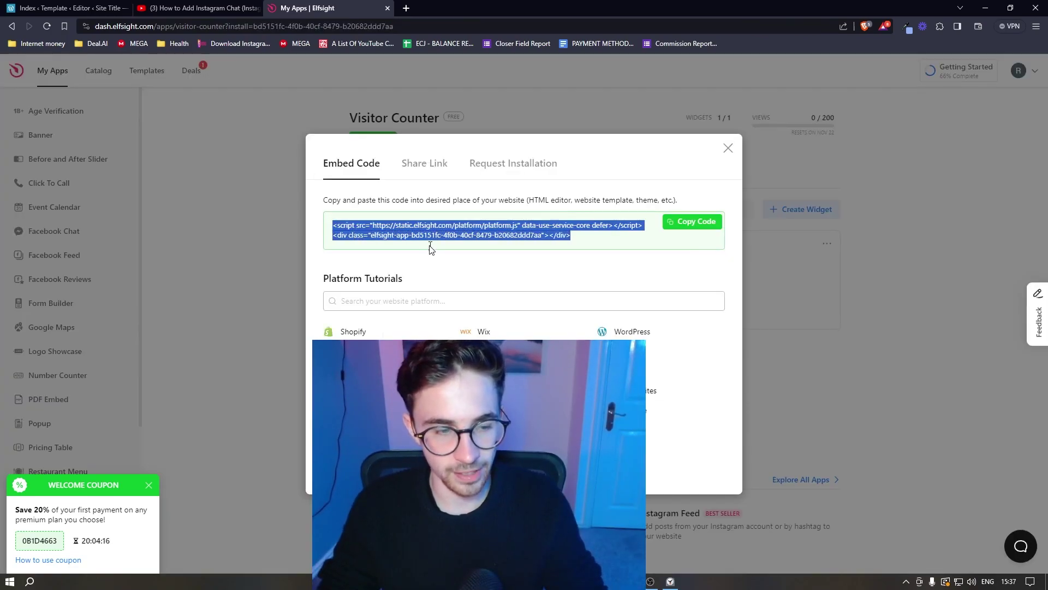
{"action": "left_click", "coordinate": [514, 245]}
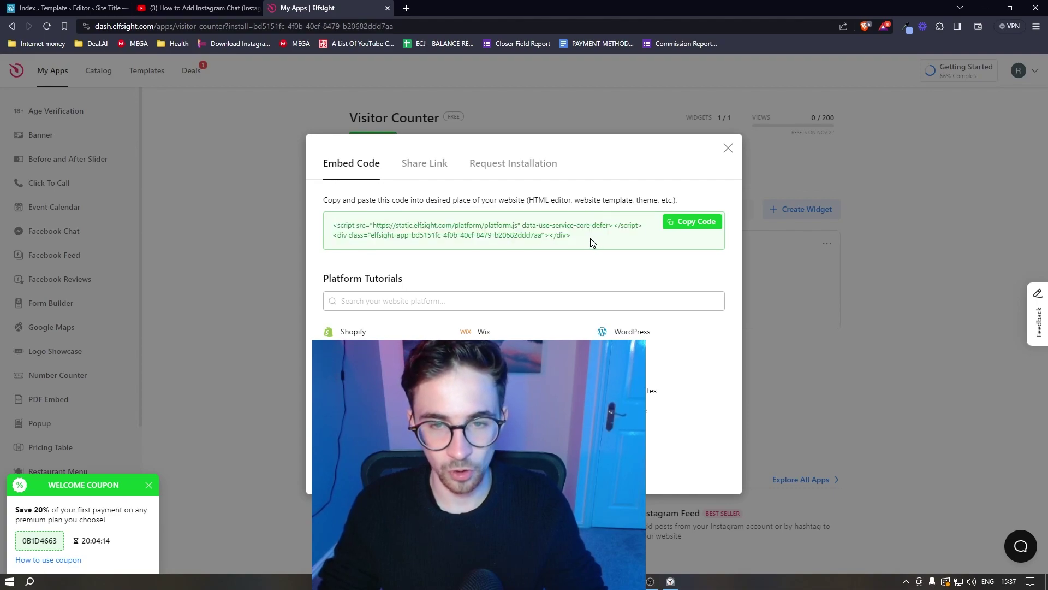
{"action": "left_click", "coordinate": [696, 228]}
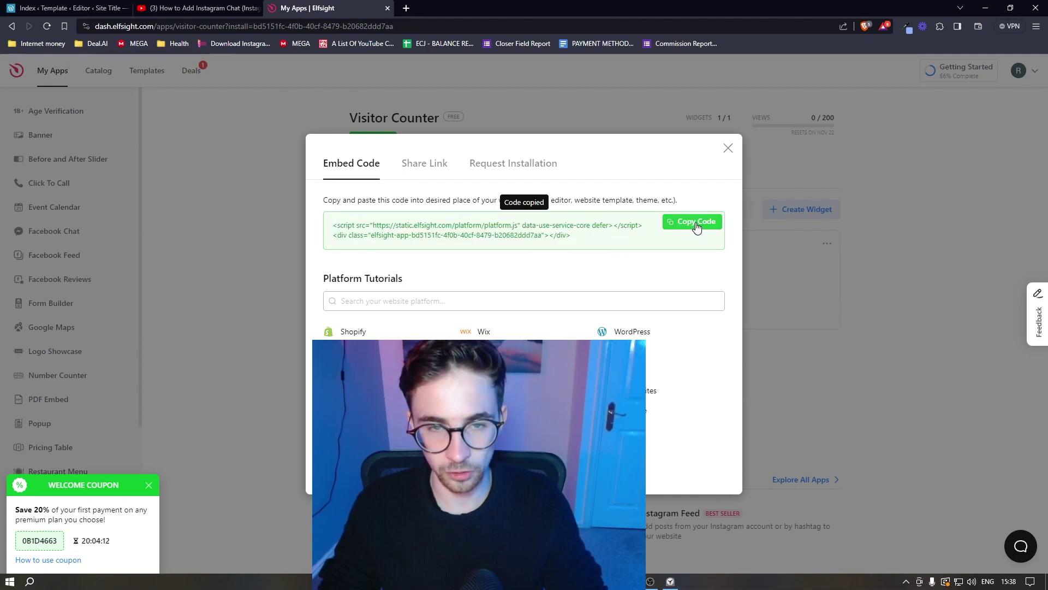
In the WordPress index template, place a Custom HTML block below the posts.
{"action": "left_click", "coordinate": [68, 8]}
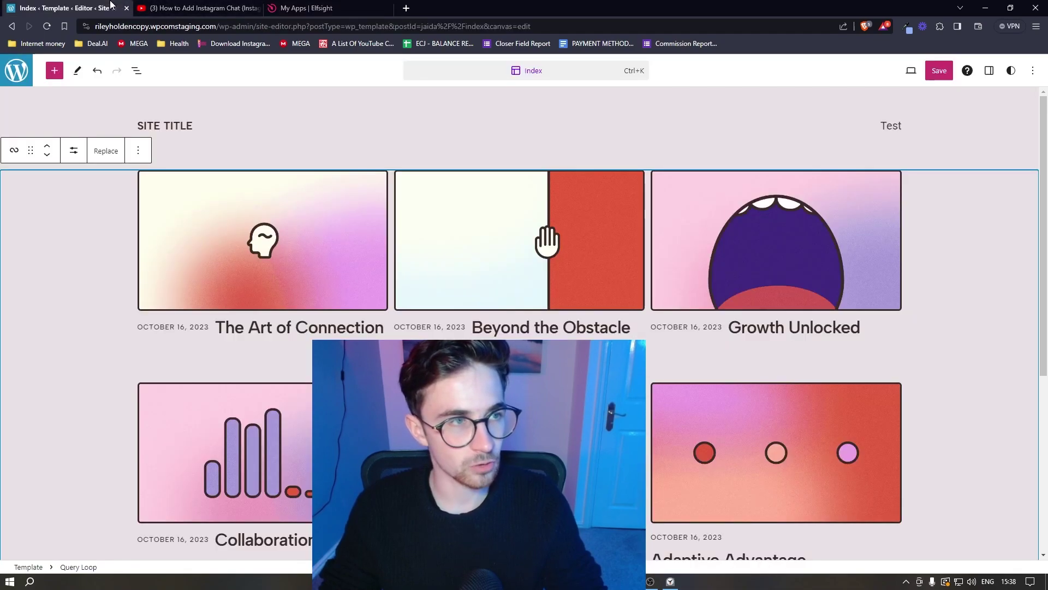
{"action": "scroll", "coordinate": [561, 284], "scroll_direction": "down", "scroll_amount": 4}
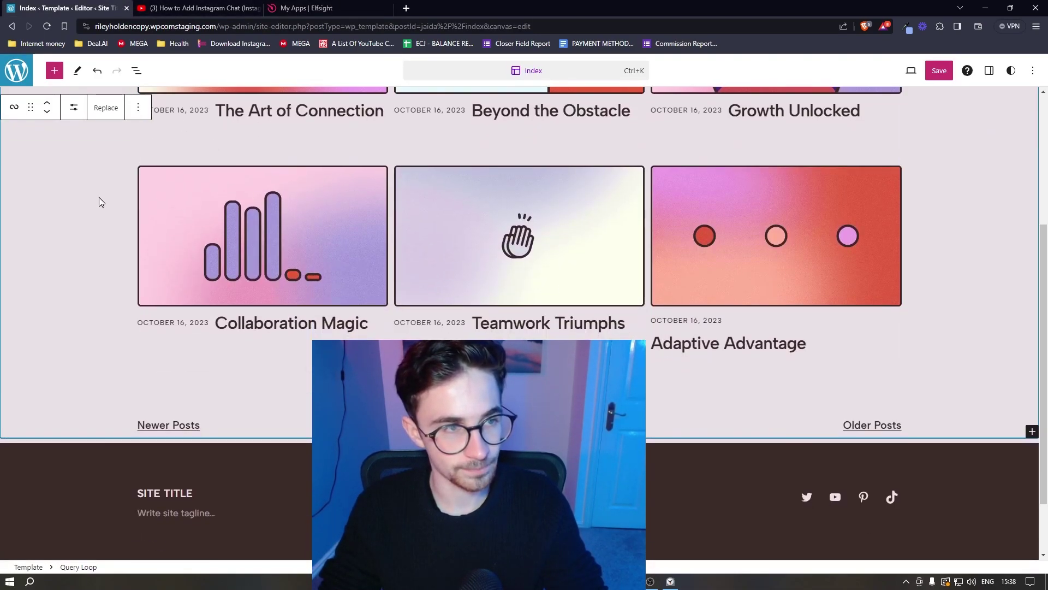
{"action": "scroll", "coordinate": [578, 206], "scroll_direction": "up", "scroll_amount": 3}
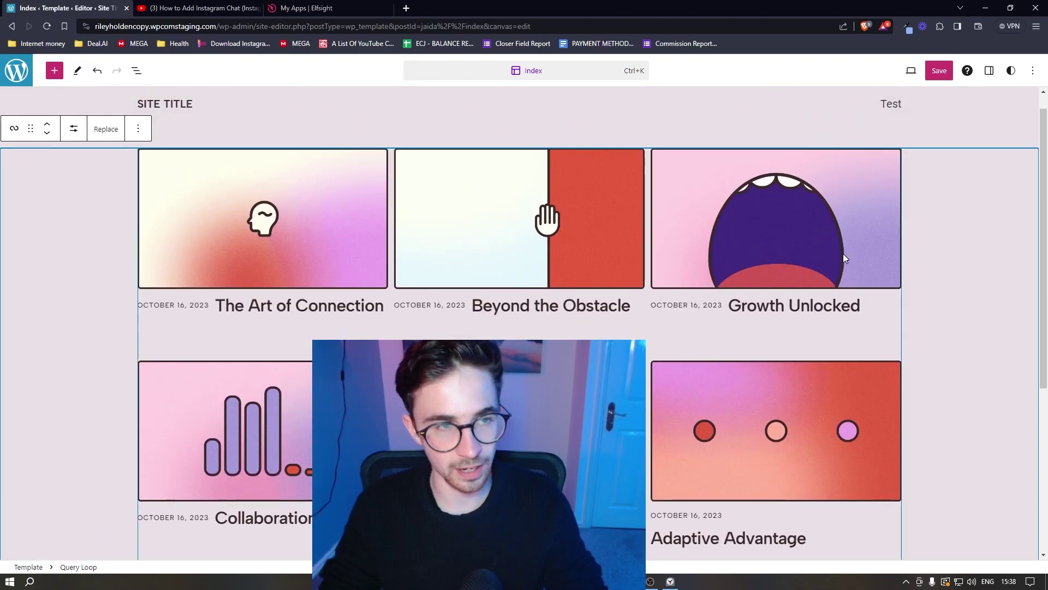
{"action": "scroll", "coordinate": [628, 255], "scroll_direction": "up", "scroll_amount": 1}
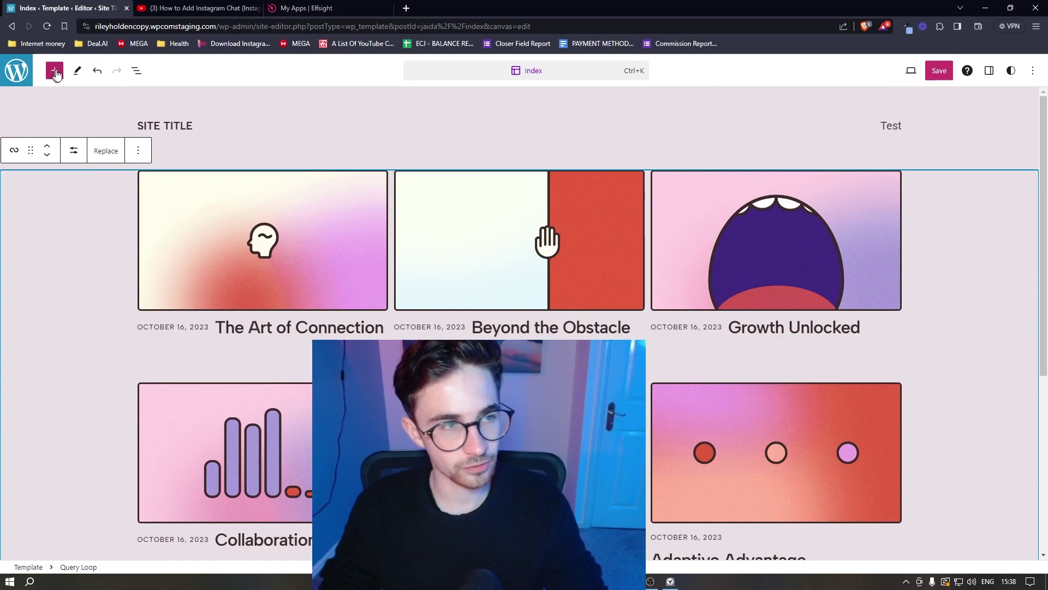
{"action": "left_click", "coordinate": [53, 72]}
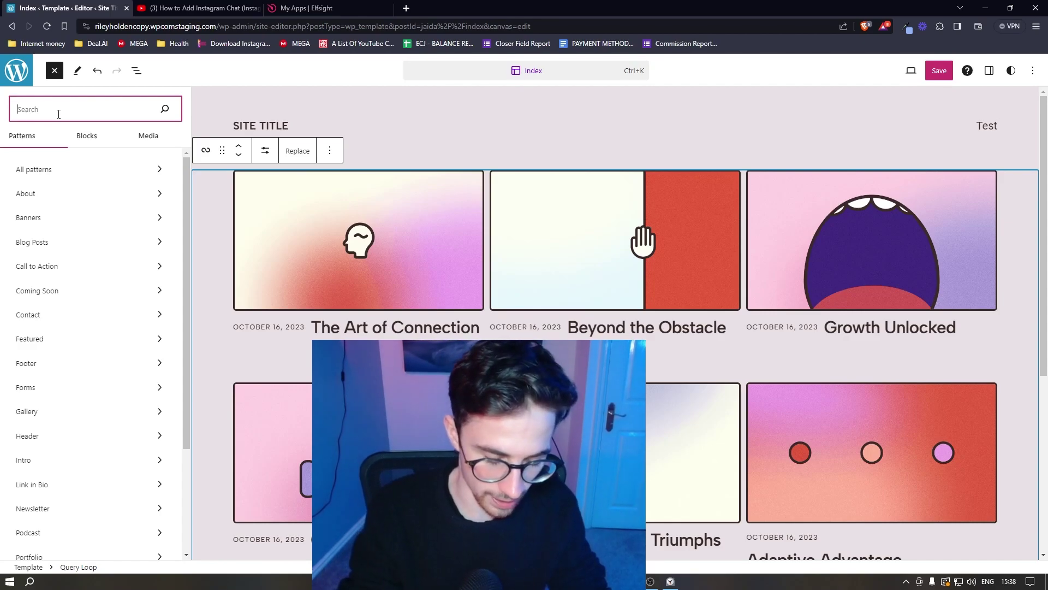
{"action": "type", "text": "ht"}
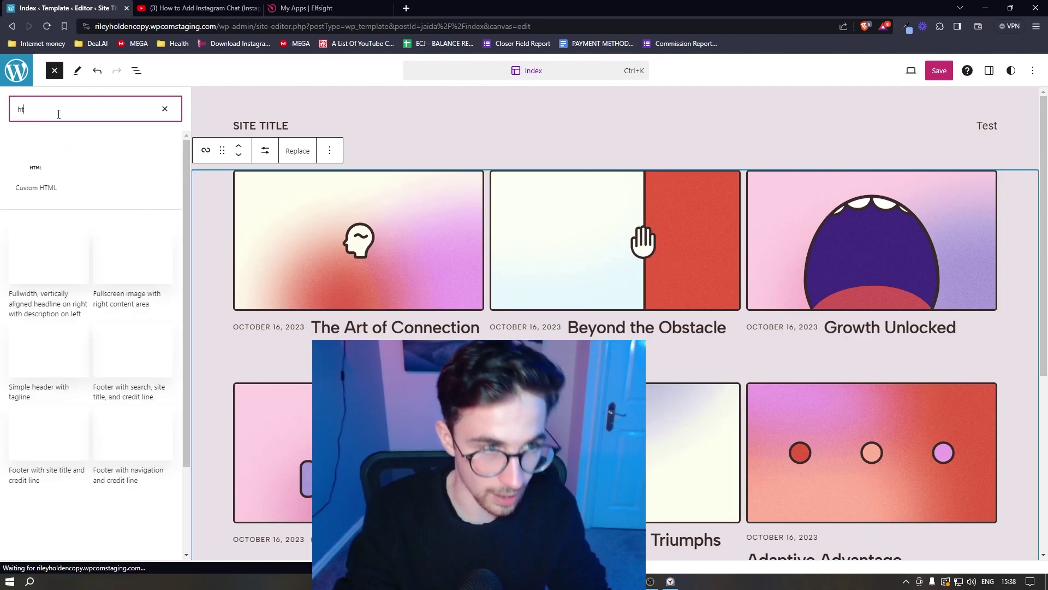
{"action": "type", "text": "ml"}
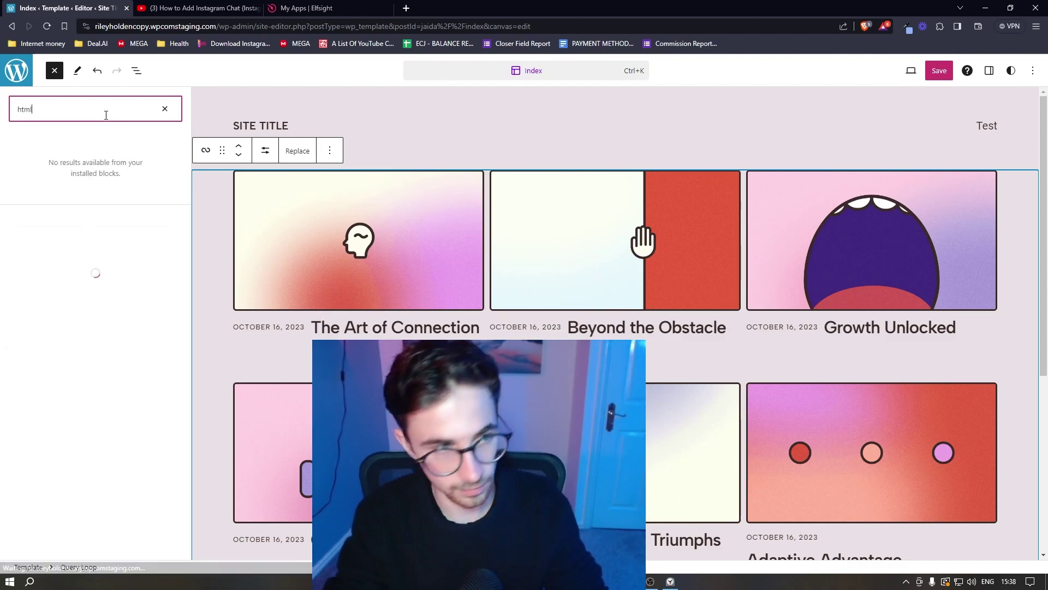
{"action": "scroll", "coordinate": [600, 246], "scroll_direction": "down", "scroll_amount": 5}
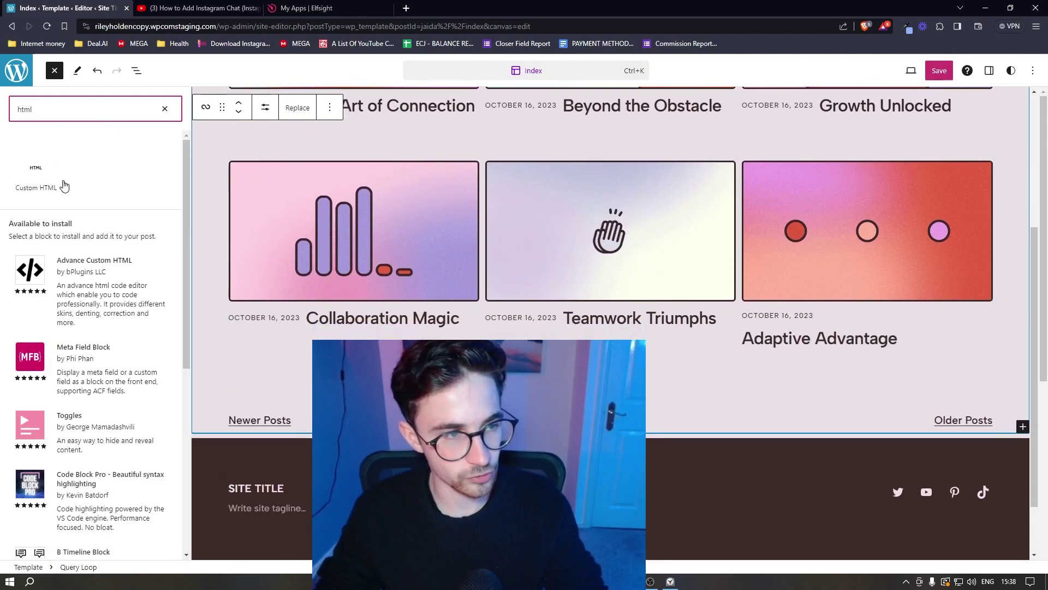
{"action": "left_click_drag", "start_coordinate": [36, 170], "coordinate": [322, 350]}
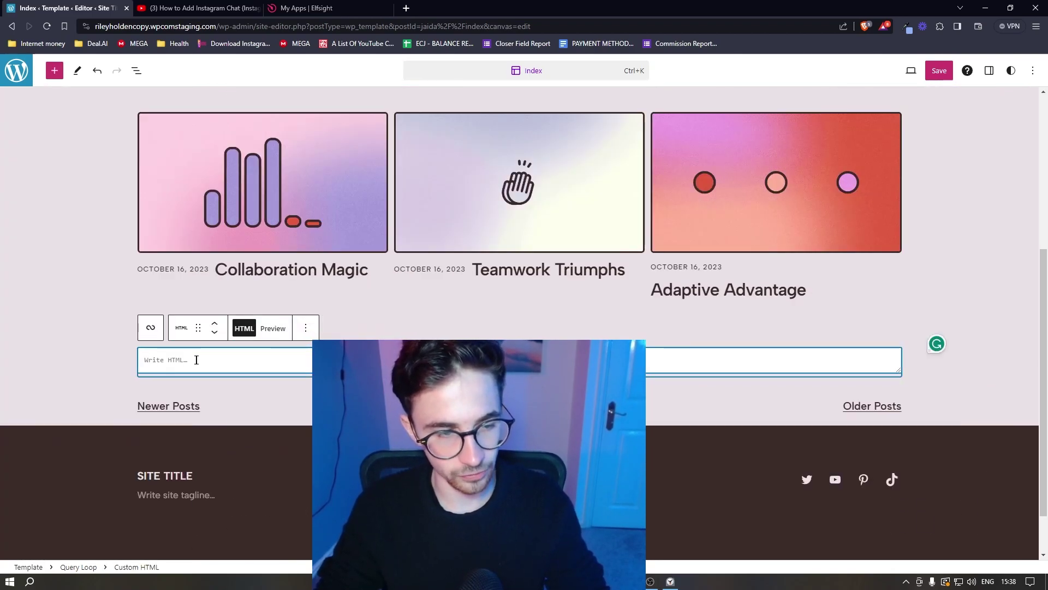
Paste the Elfsight embed code into the HTML block and save the site.
{"action": "key", "text": "ctrl+v"}
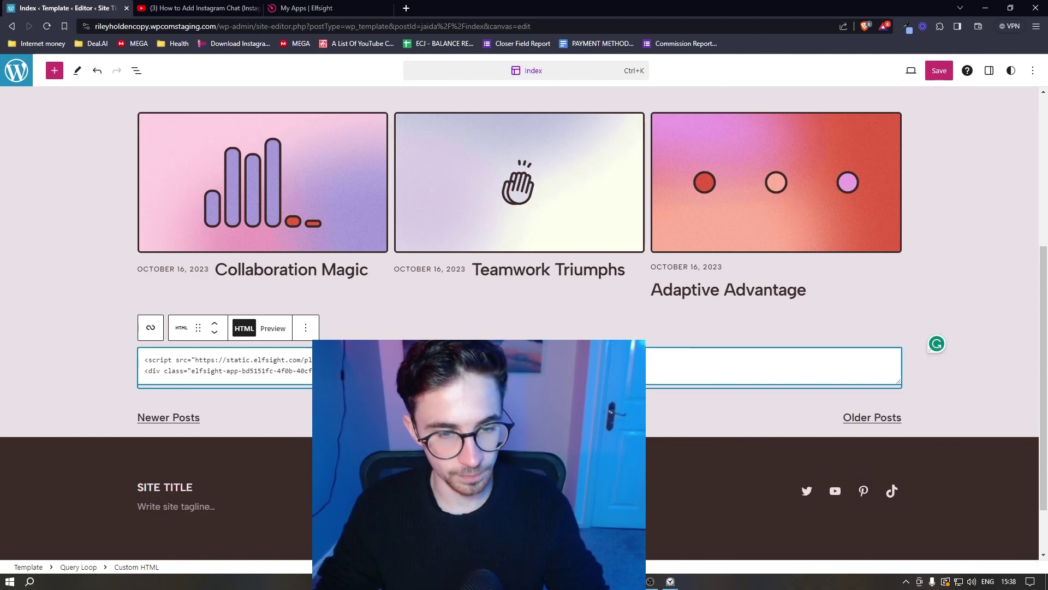
{"action": "key", "text": "ctrl+a"}
{"action": "left_click", "coordinate": [89, 360]}
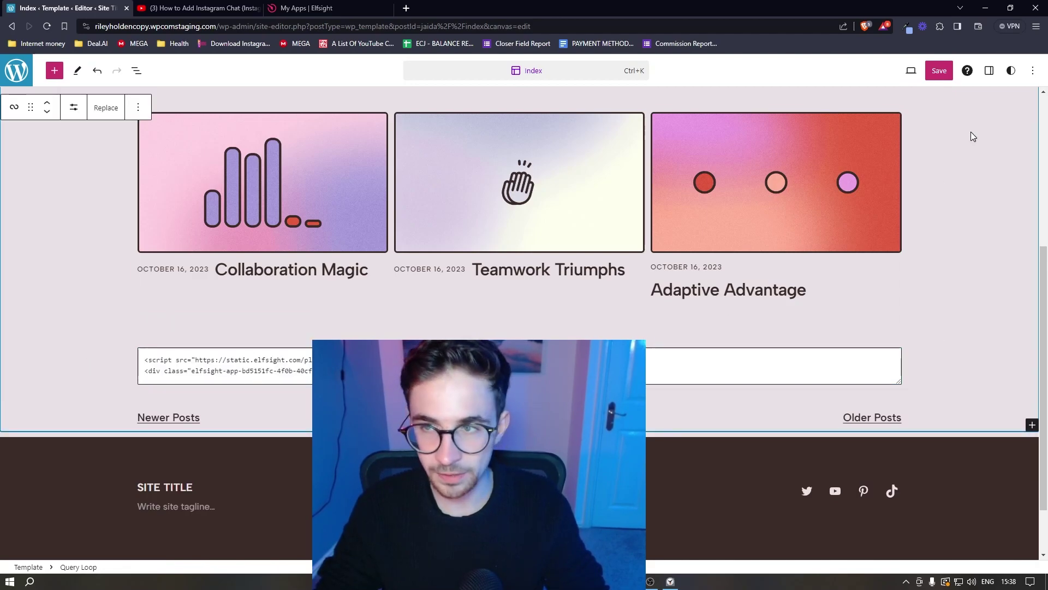
{"action": "left_click", "coordinate": [939, 70]}
{"action": "left_click", "coordinate": [937, 70]}
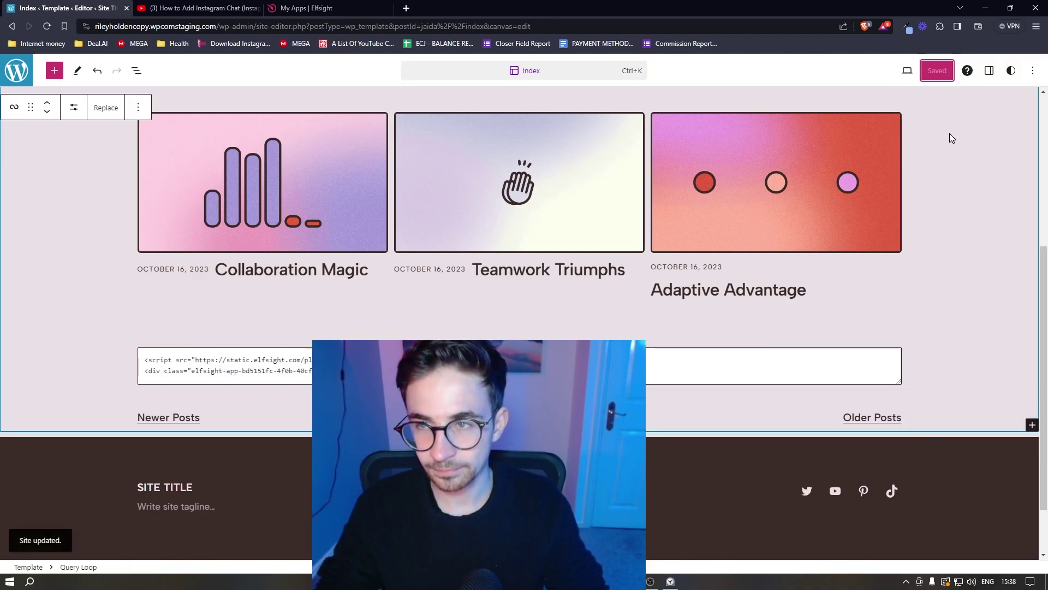
View the live site and scroll down to the dark visitor counter showing Total 1.
{"action": "left_click", "coordinate": [907, 71]}
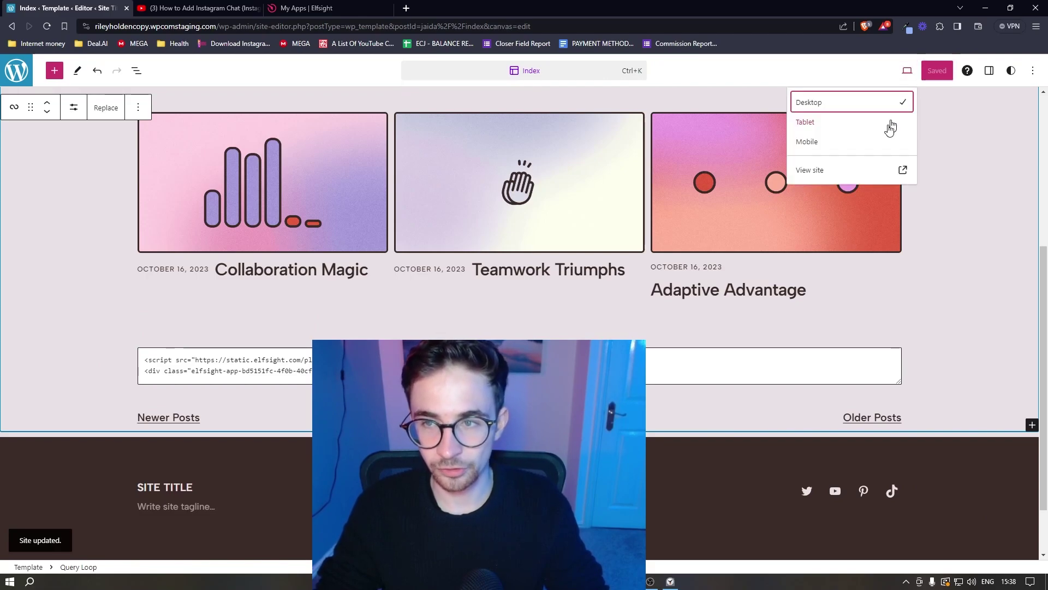
{"action": "left_click", "coordinate": [839, 168]}
{"action": "scroll", "coordinate": [551, 224], "scroll_direction": "down", "scroll_amount": 6}
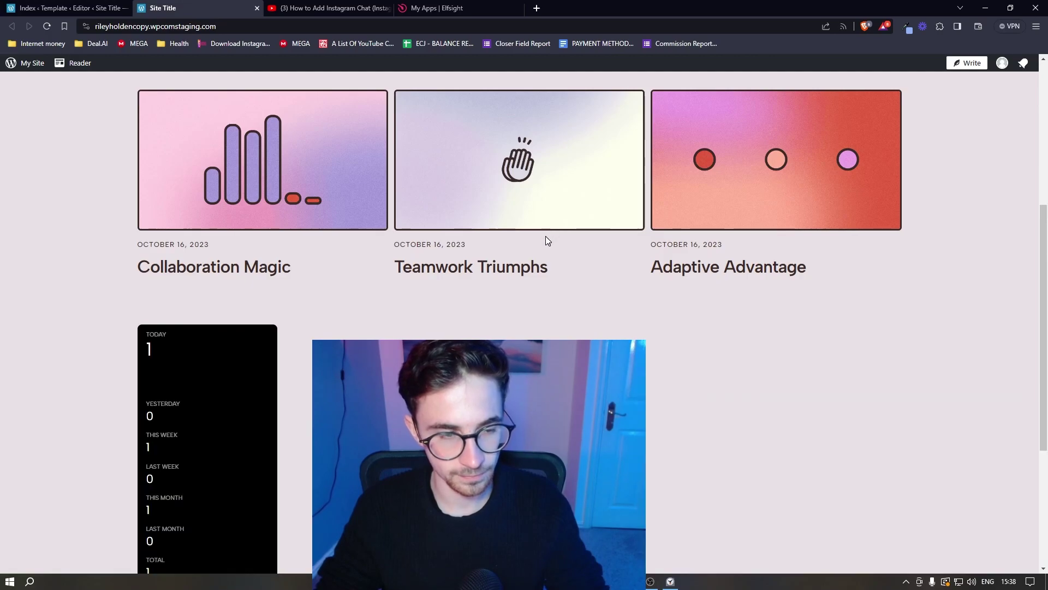
{"action": "scroll", "coordinate": [545, 236], "scroll_direction": "down", "scroll_amount": 2}
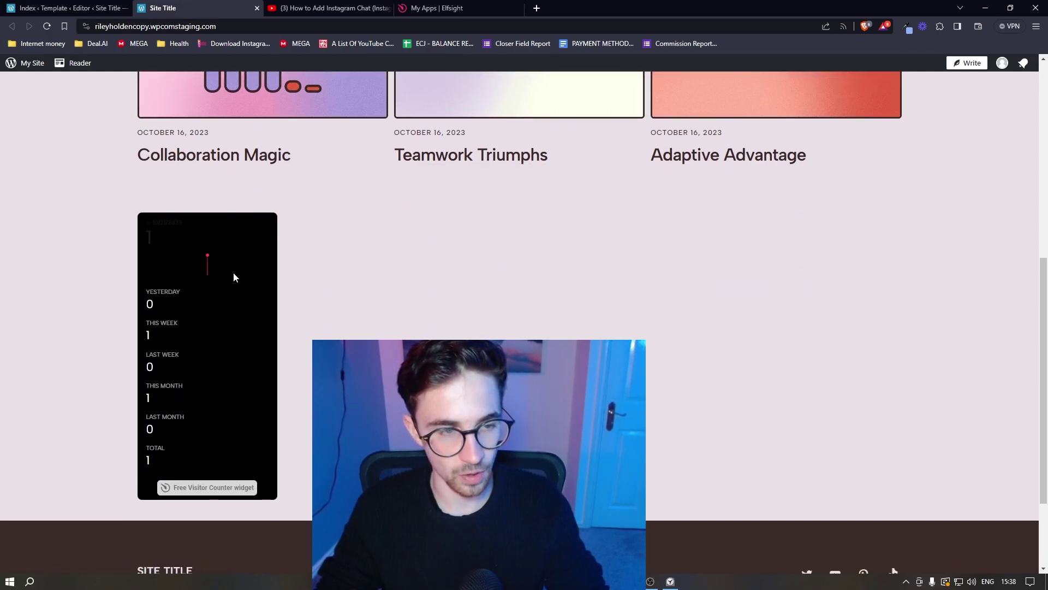